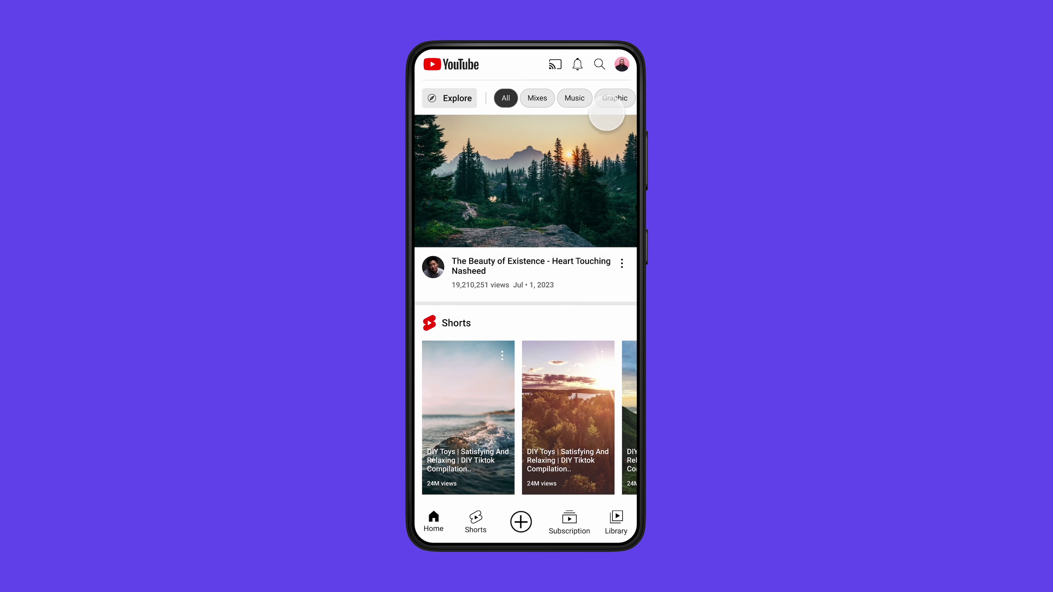
# - In the prototype preview, scroll the feed up to the Shorts row and swipe the Shorts carousel left
pyautogui.moveTo(568, 313); pyautogui.dragTo(569, 211)
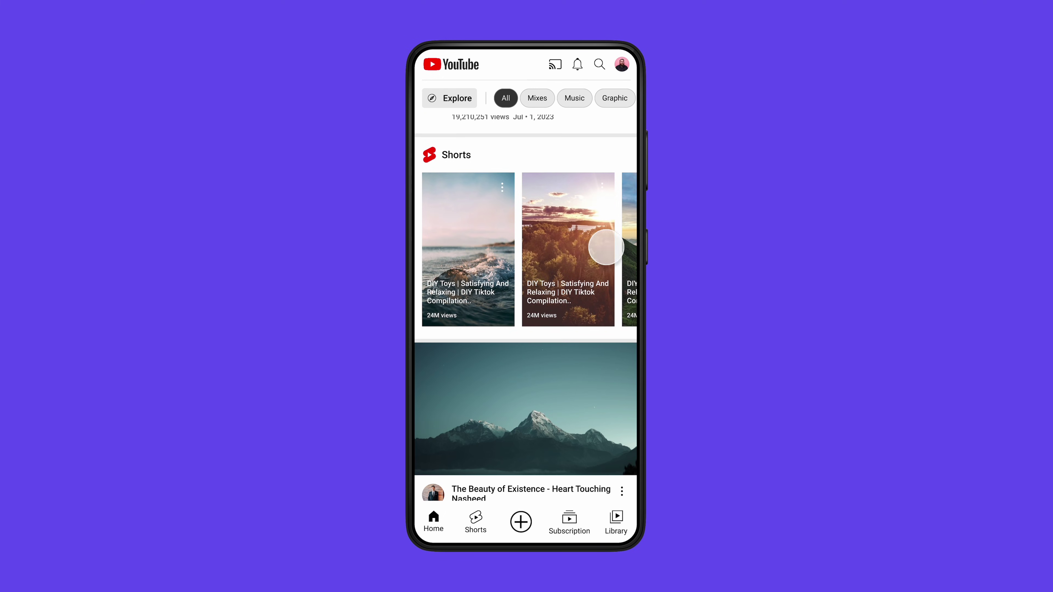
pyautogui.moveTo(606, 247); pyautogui.dragTo(564, 146)
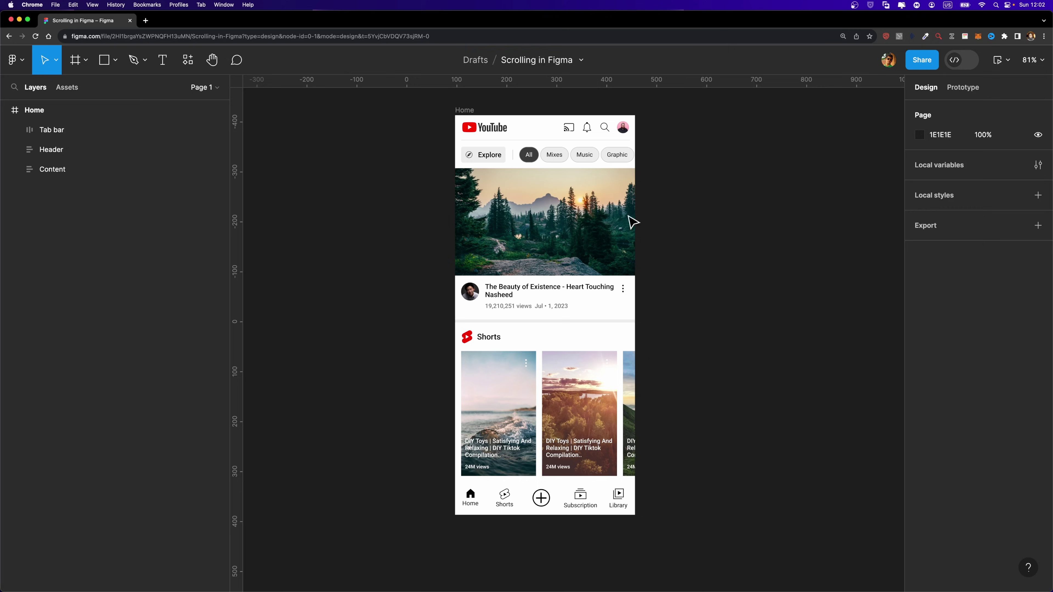
# - Select the Header, its Tags row and Frame 24, then collapse Frame 24 in the Layers panel
pyautogui.click(484, 157)
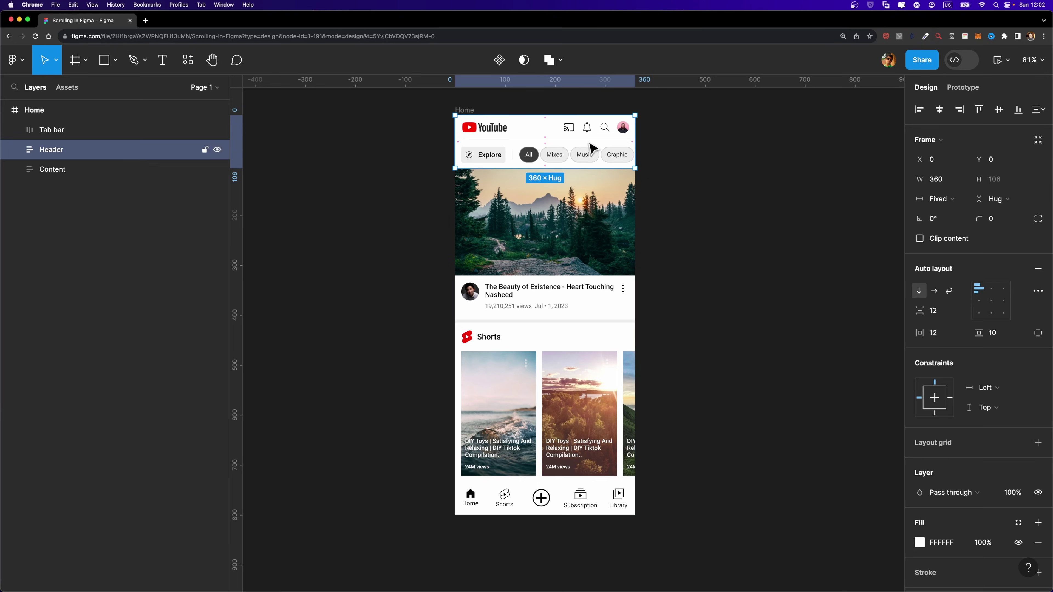
pyautogui.click(539, 158)
pyautogui.scroll(3, 506, 143)
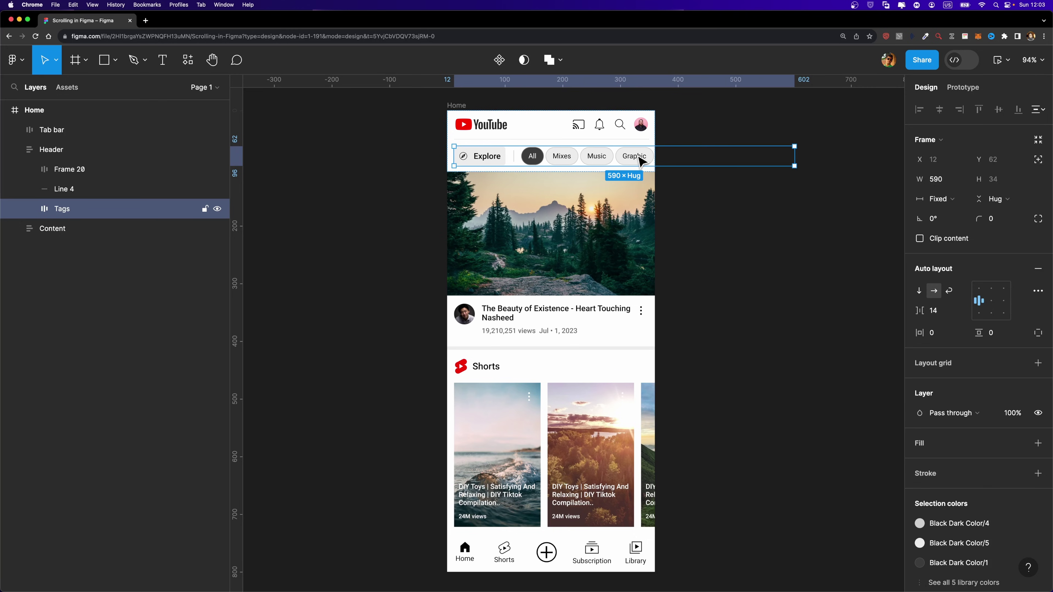
pyautogui.click(484, 457)
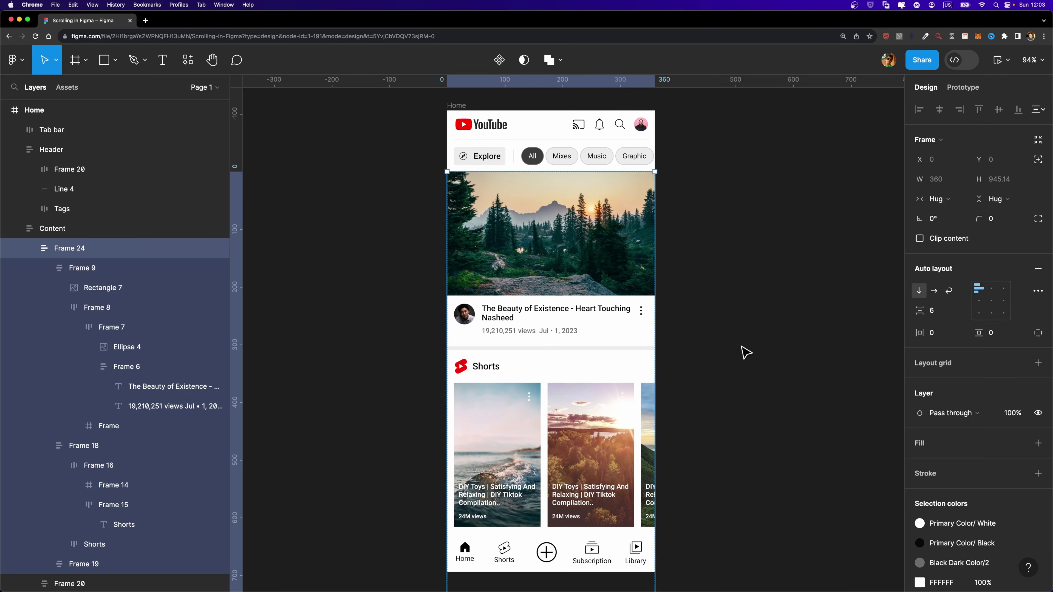
pyautogui.click(744, 350)
pyautogui.click(29, 248)
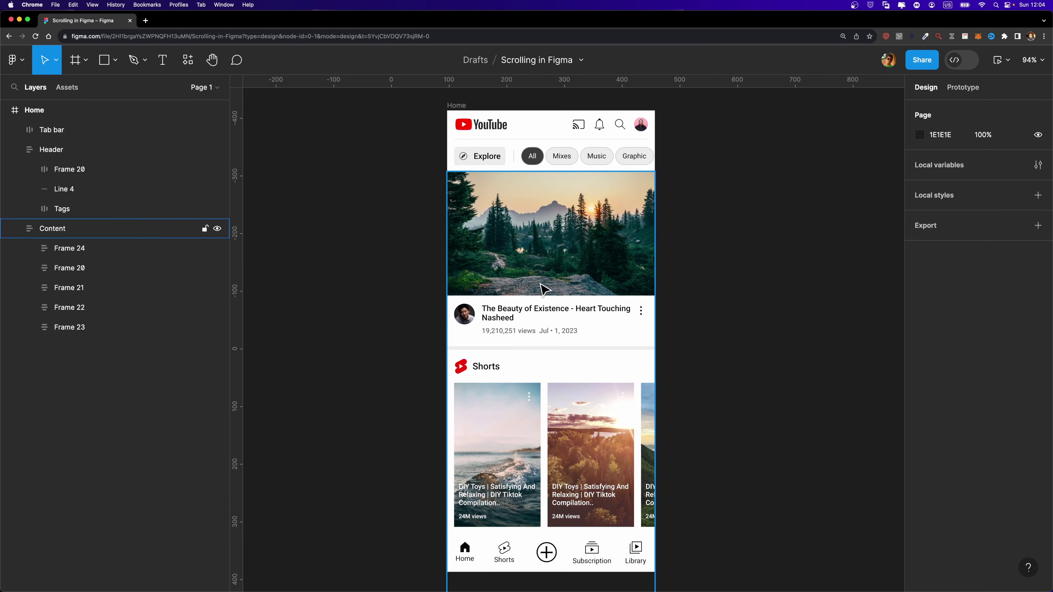
# - Expand the Tags layer and select the Tags Container holding the chips
pyautogui.doubleClick(557, 158)
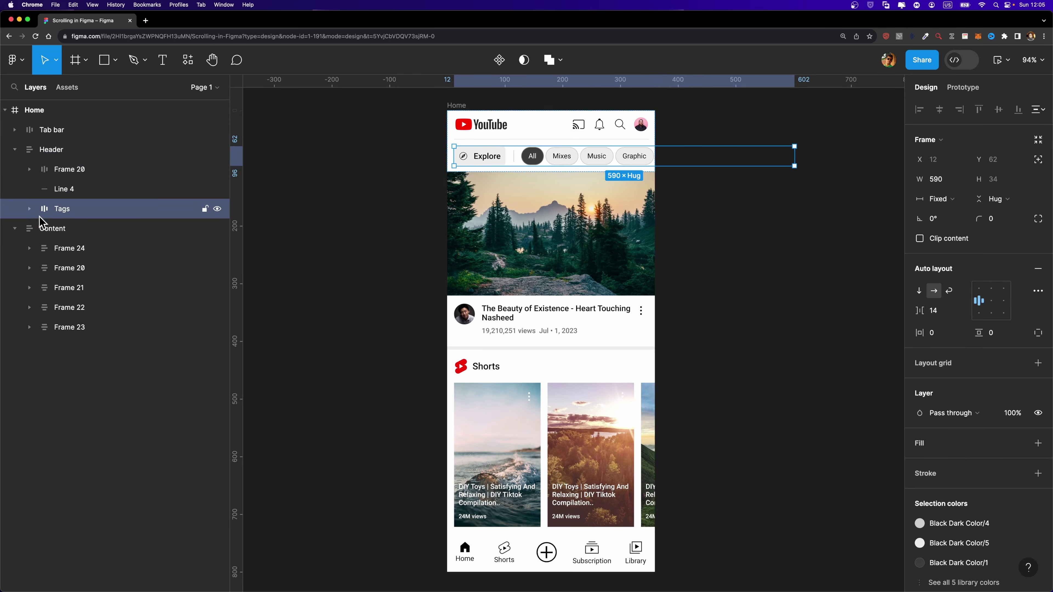
pyautogui.click(29, 209)
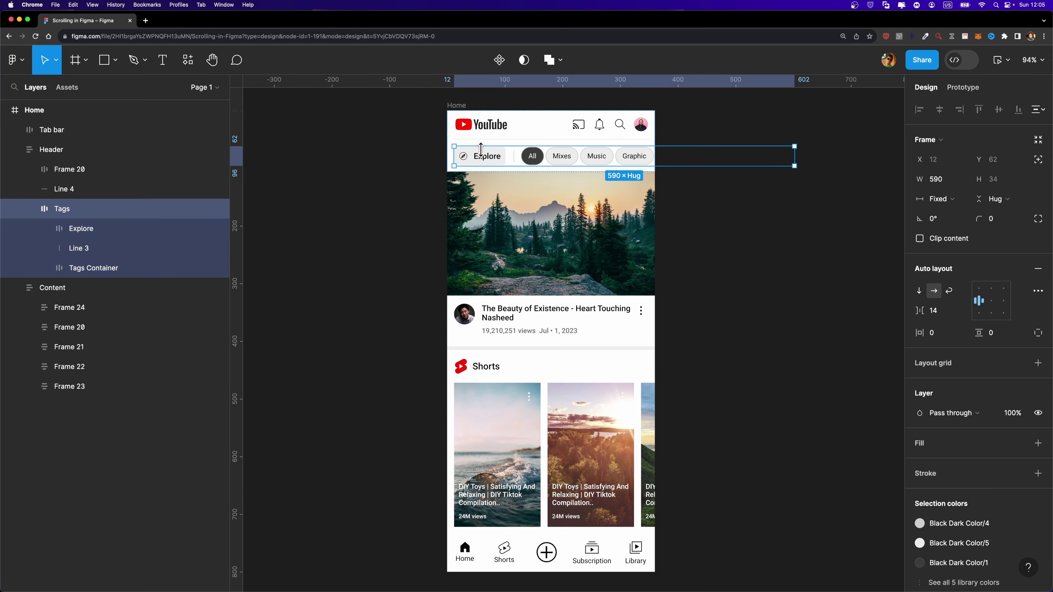
pyautogui.scroll(3, 507, 164)
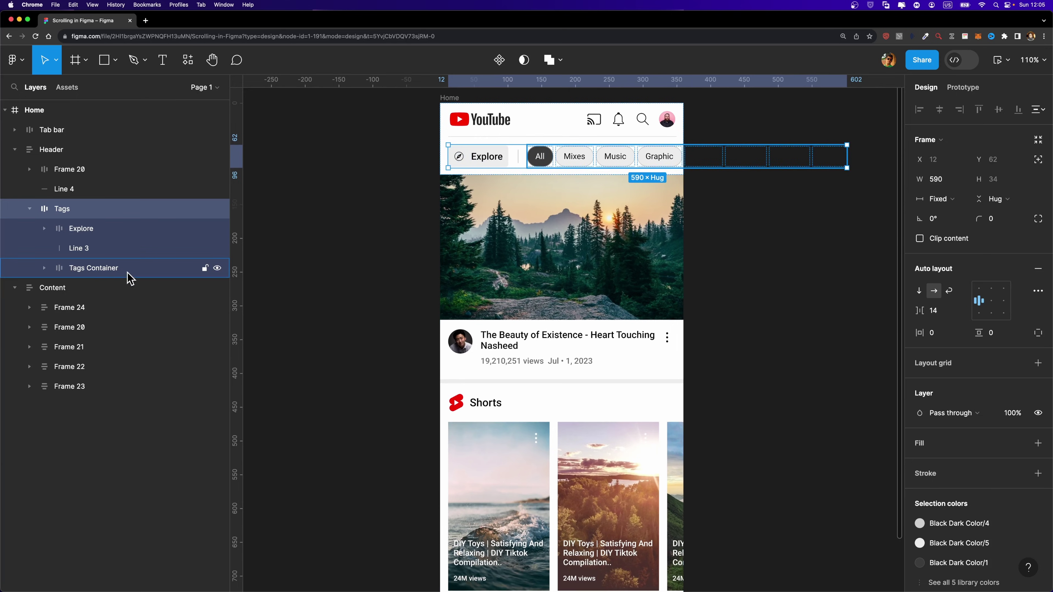
pyautogui.click(88, 274)
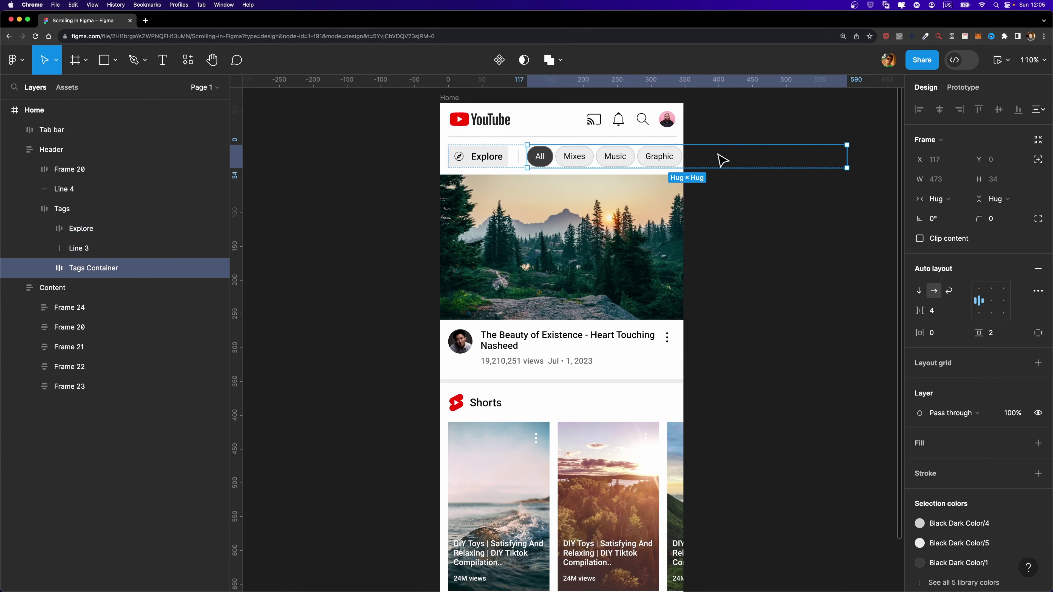
pyautogui.scroll(3, 721, 159)
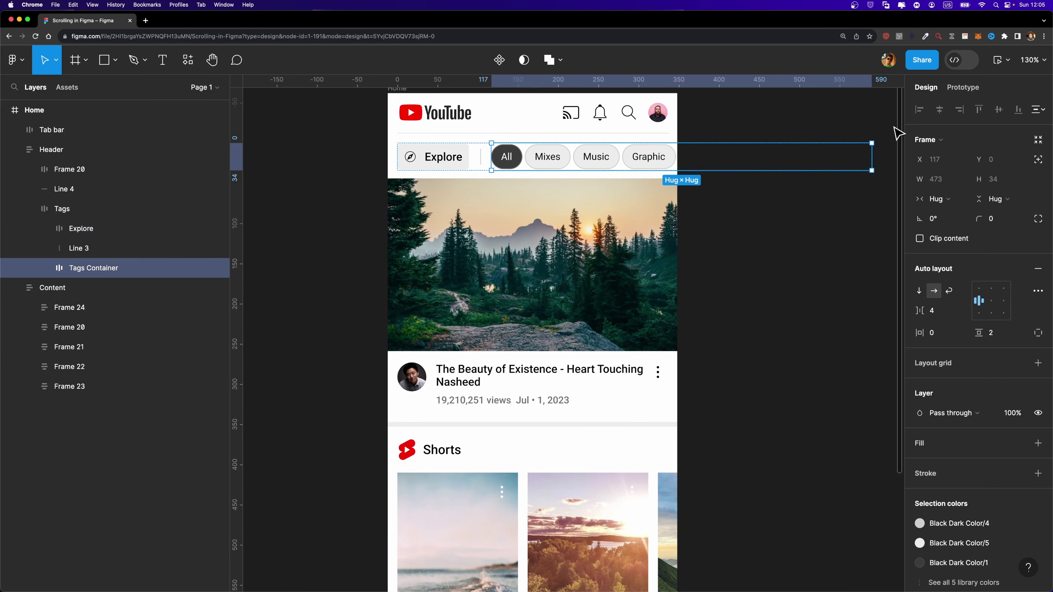
pyautogui.hscroll(2, 792, 183)
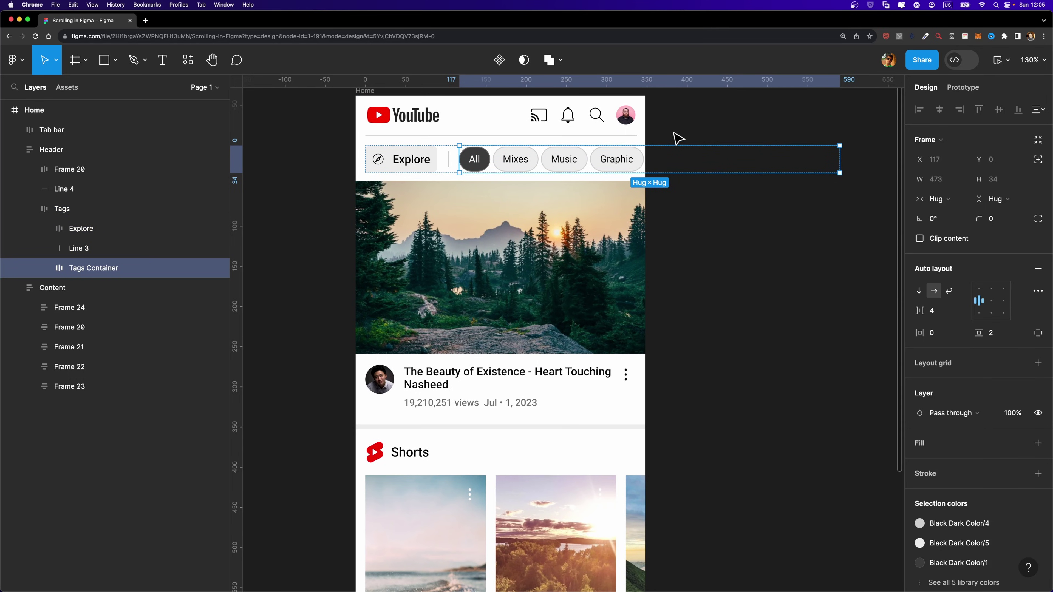
# - Toggle outline view on and off to reveal the chips hidden past the frame, then deselect
pyautogui.hotkey('ctrl', 'y')
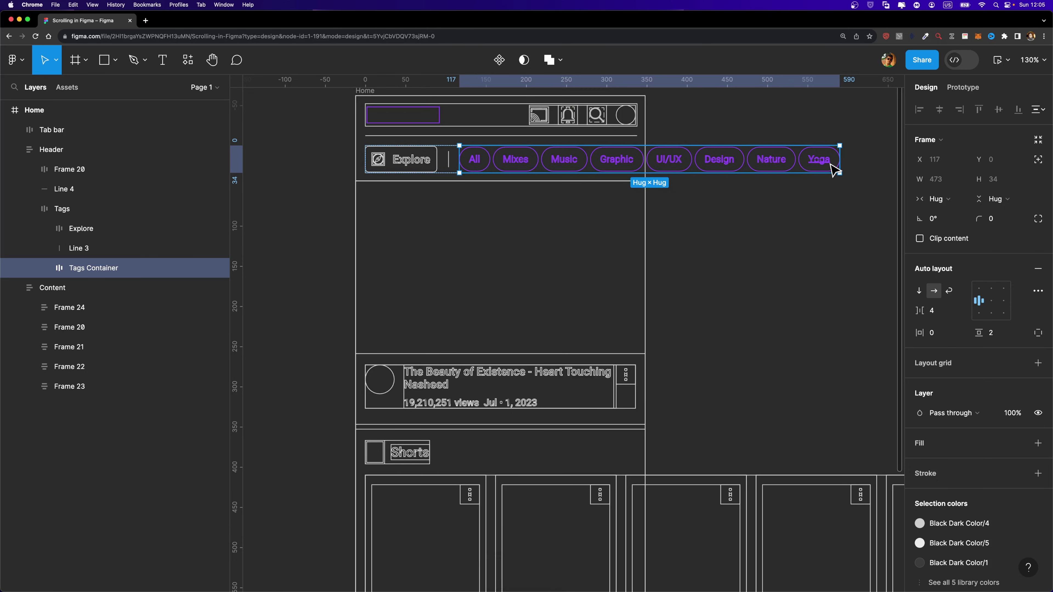
pyautogui.hotkey('ctrl', 'y')
pyautogui.click(660, 163)
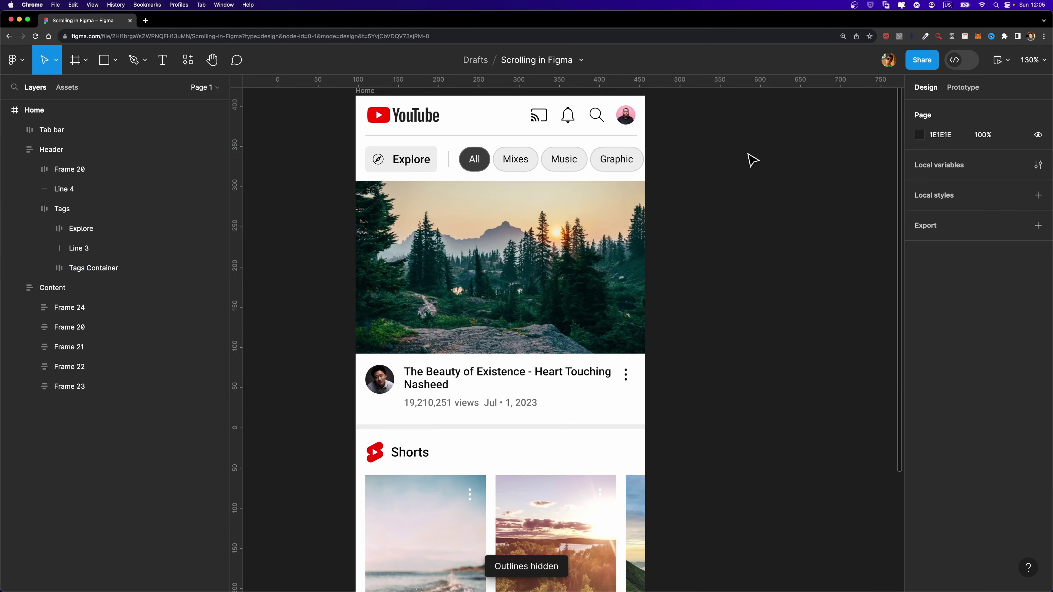
# - Turn off Clip content on the Home frame so the overflowing tags and shorts show
pyautogui.scroll(1, 750, 159)
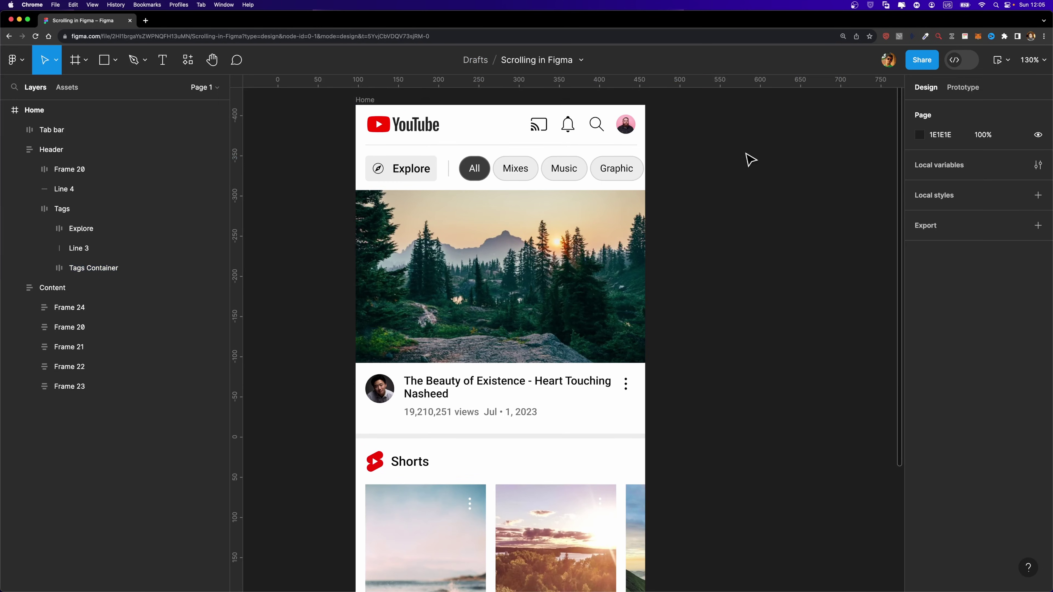
pyautogui.click(363, 101)
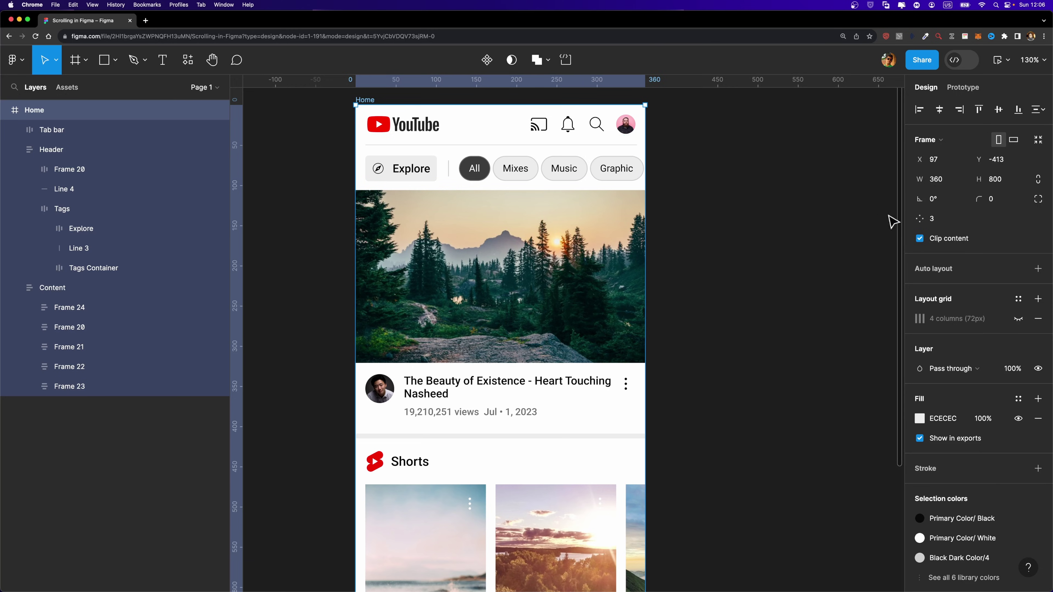
pyautogui.click(920, 238)
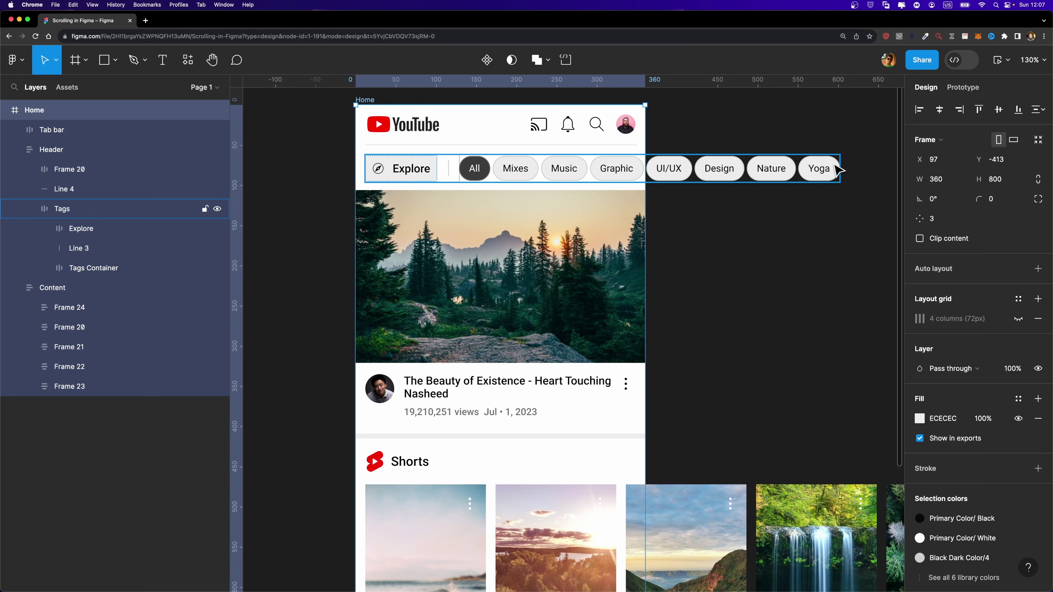
pyautogui.scroll(-5, 757, 247)
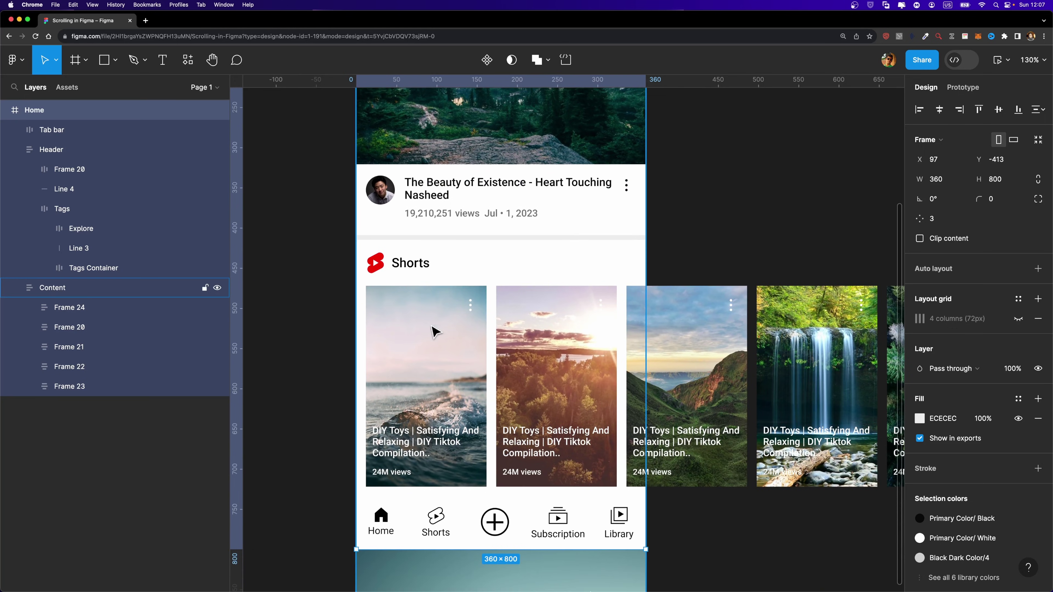
pyautogui.click(429, 335)
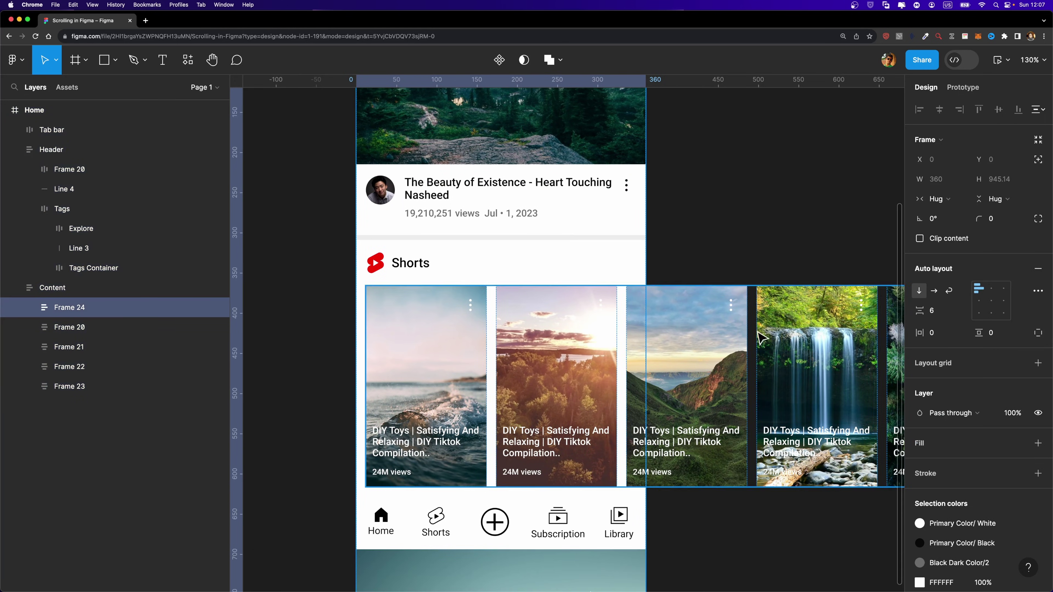
pyautogui.hscroll(3, 534, 336)
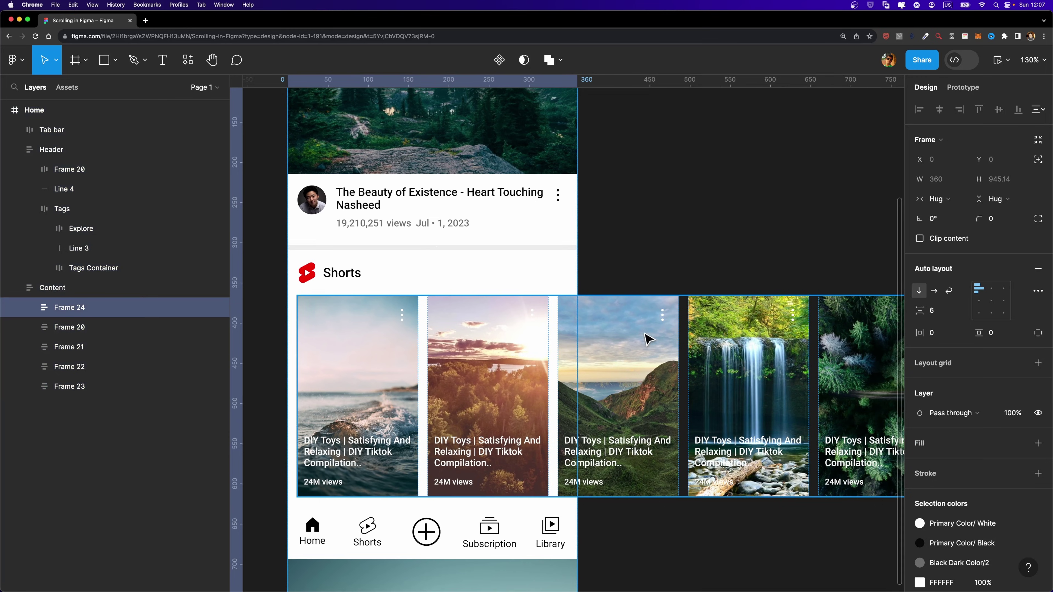
pyautogui.scroll(-10, 648, 338)
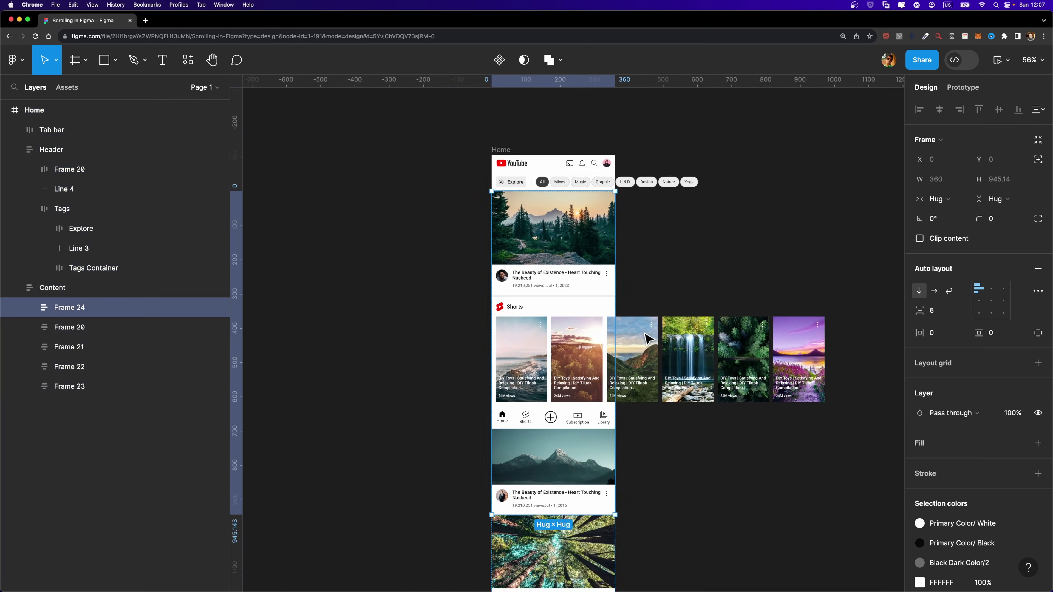
pyautogui.scroll(-2, 647, 338)
pyautogui.scroll(-3, 637, 389)
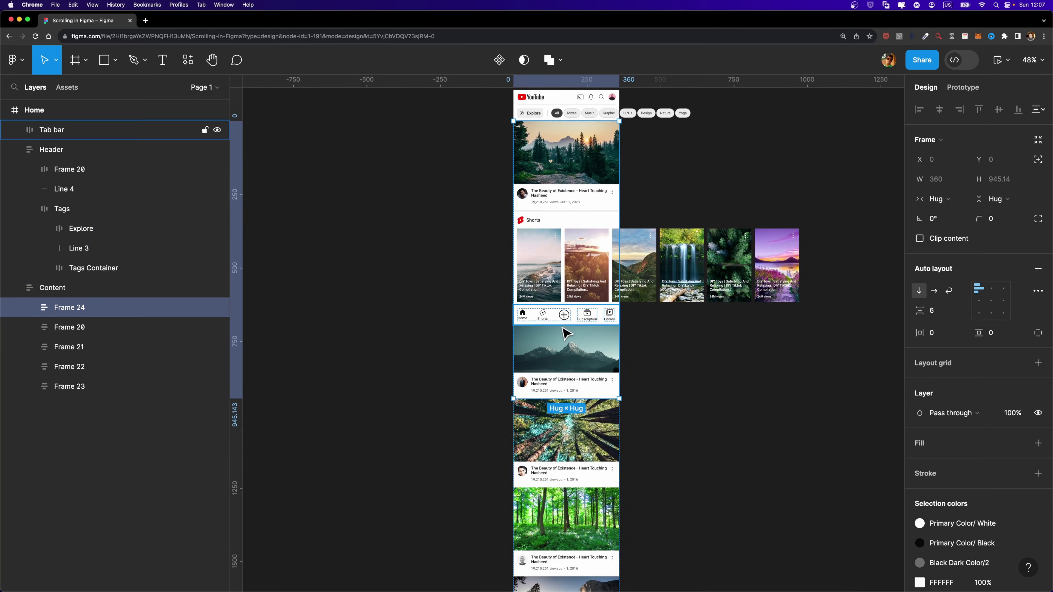
pyautogui.scroll(-3, 566, 412)
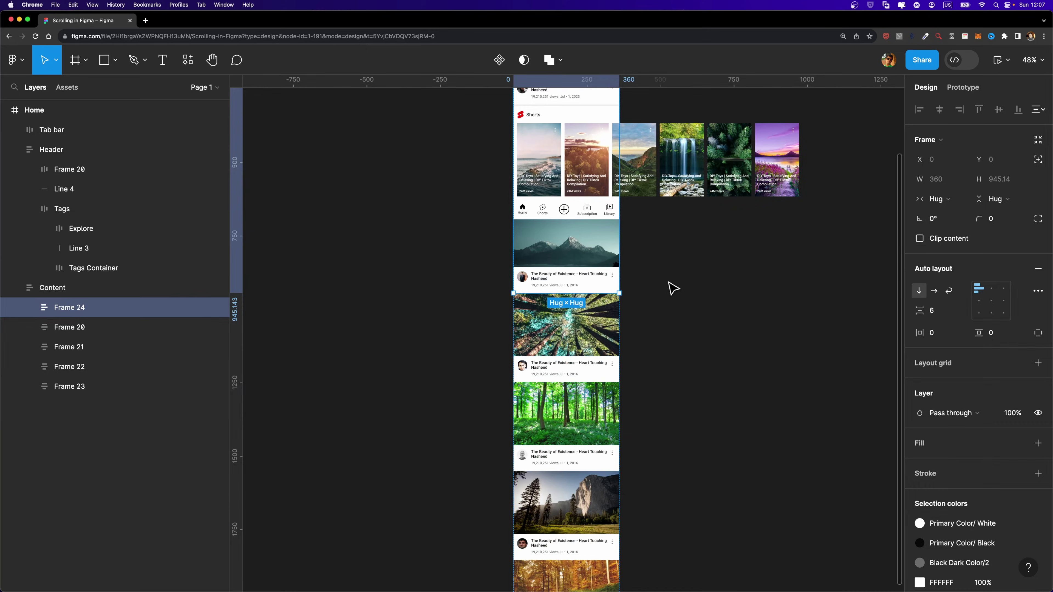
pyautogui.click(670, 286)
pyautogui.scroll(5, 668, 285)
pyautogui.click(524, 168)
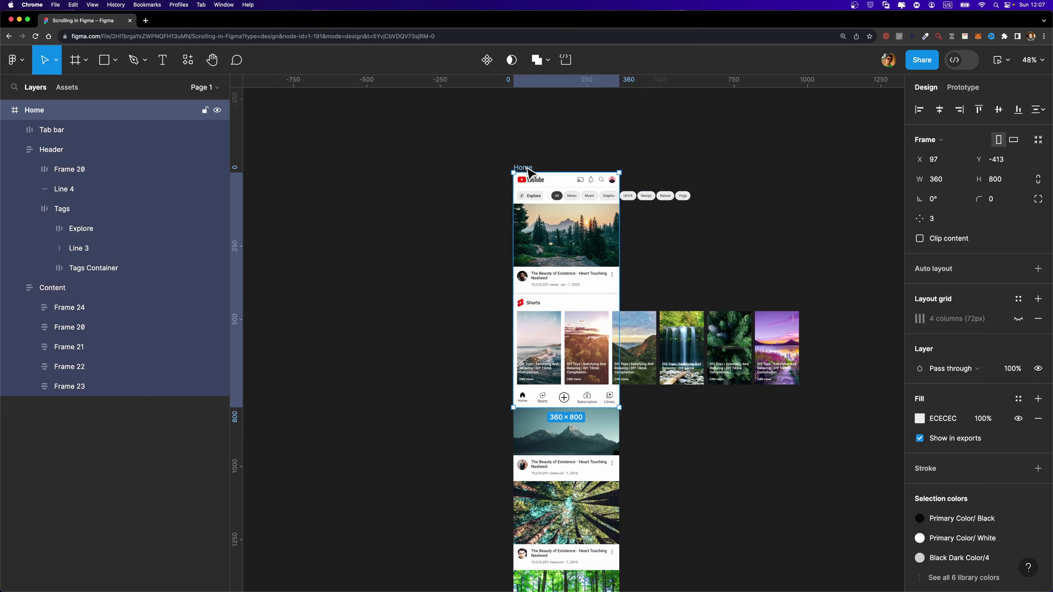
pyautogui.click(919, 239)
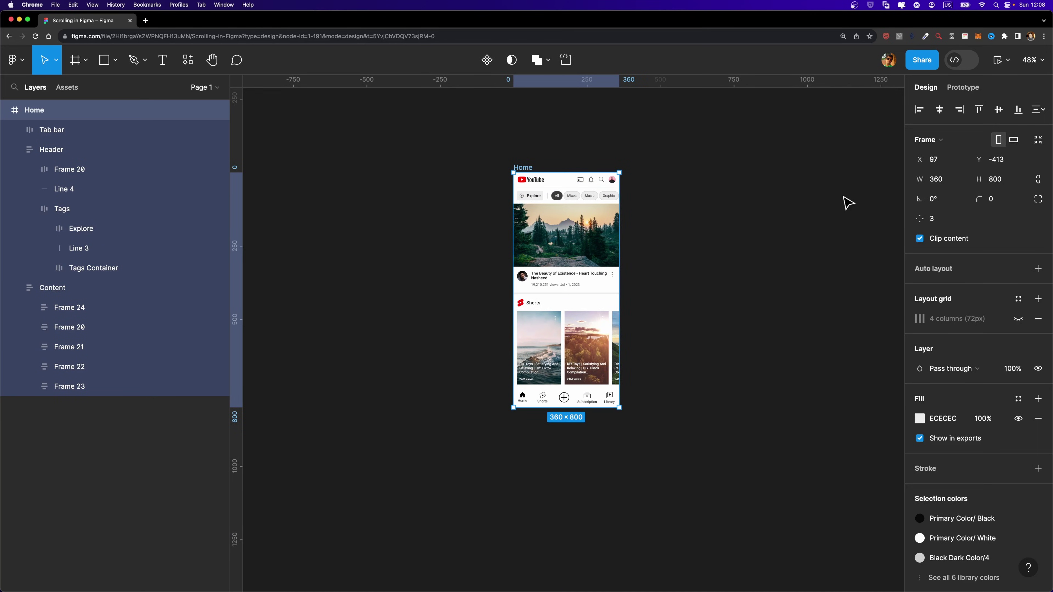
pyautogui.click(919, 240)
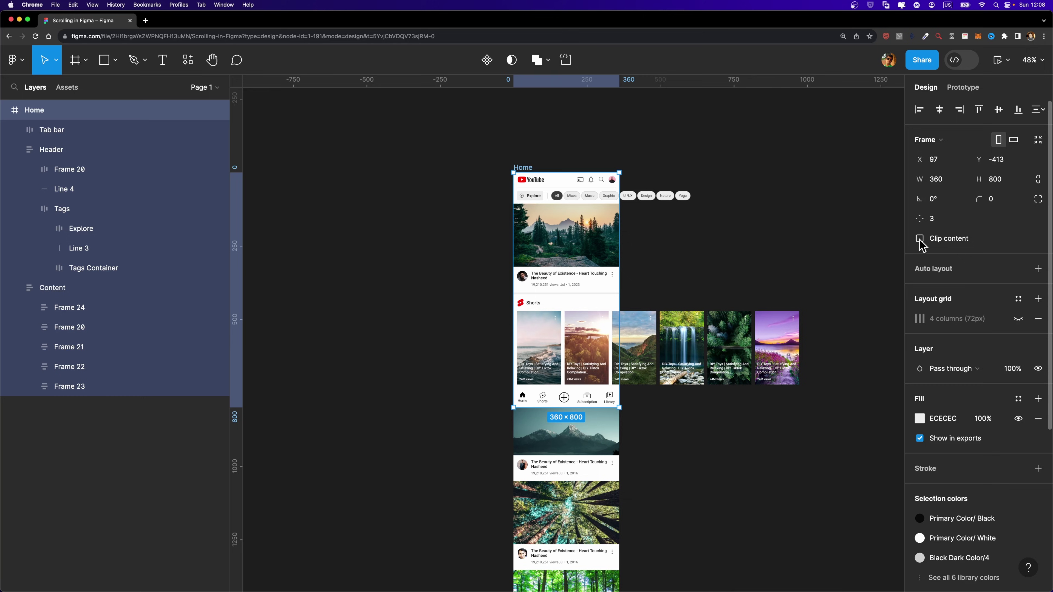
pyautogui.scroll(3, 616, 204)
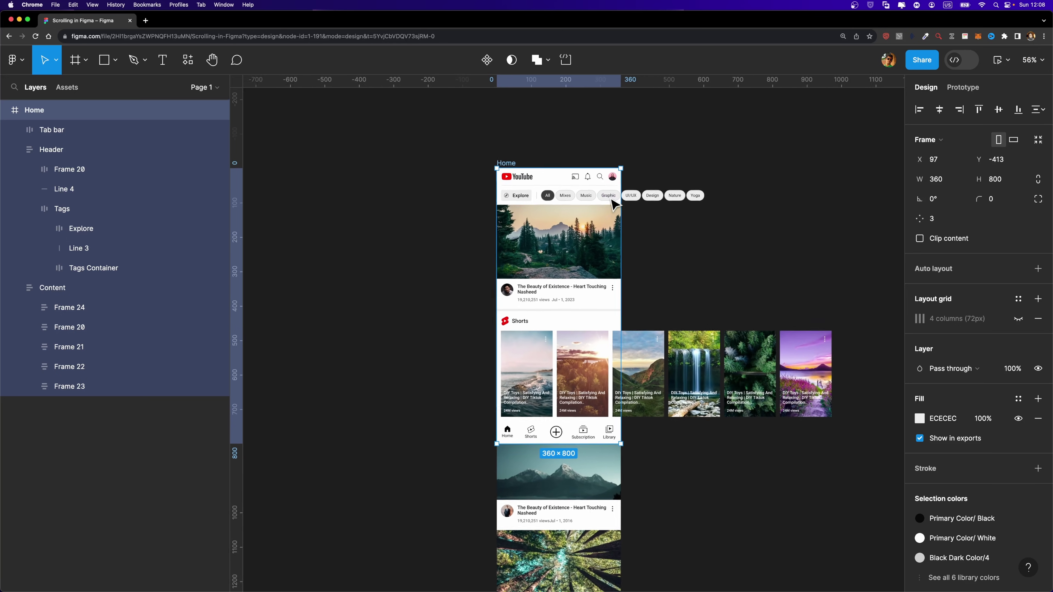
pyautogui.scroll(4, 612, 201)
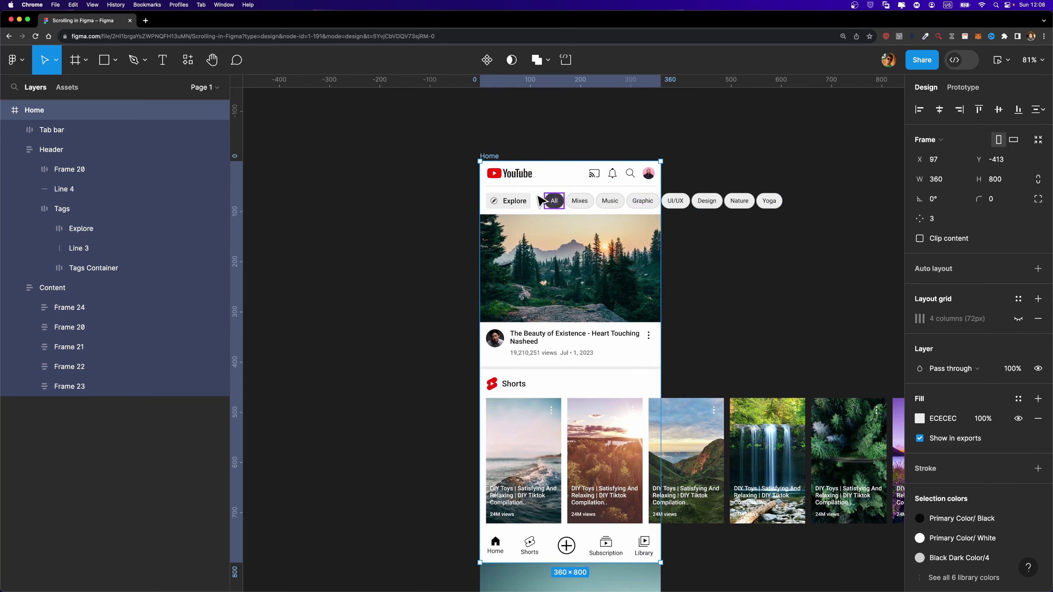
# - Set the Tags frame's prototype Overflow to Horizontal scrolling, then deselect it
pyautogui.scroll(4, 606, 202)
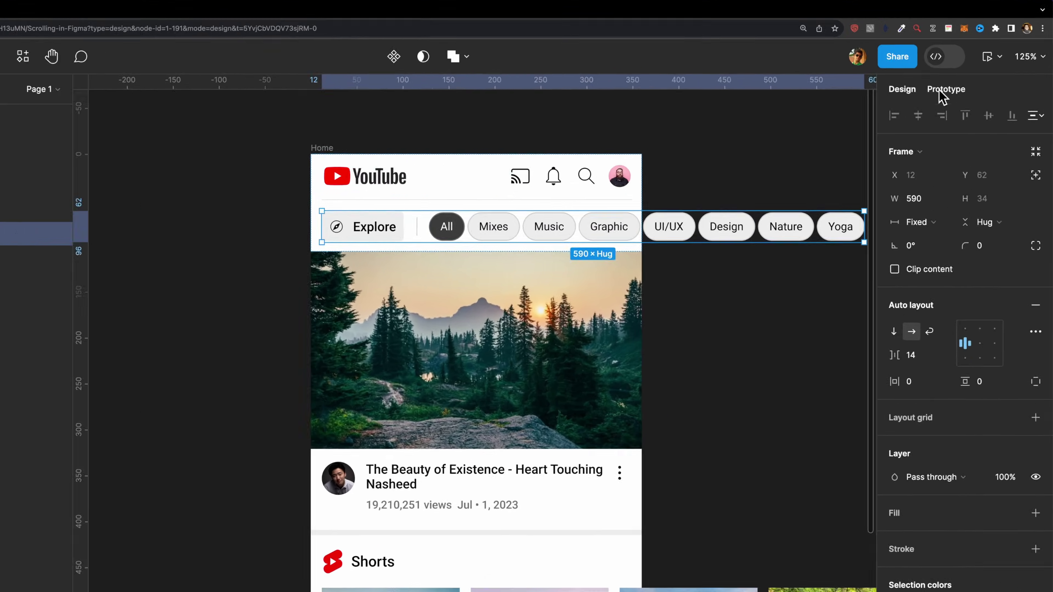
pyautogui.click(966, 92)
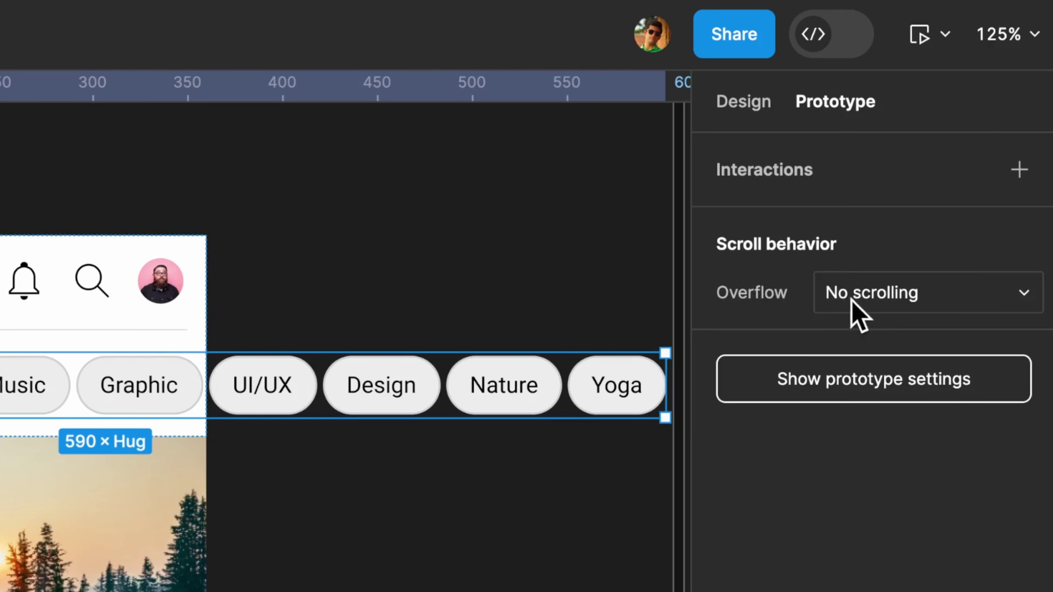
pyautogui.click(929, 311)
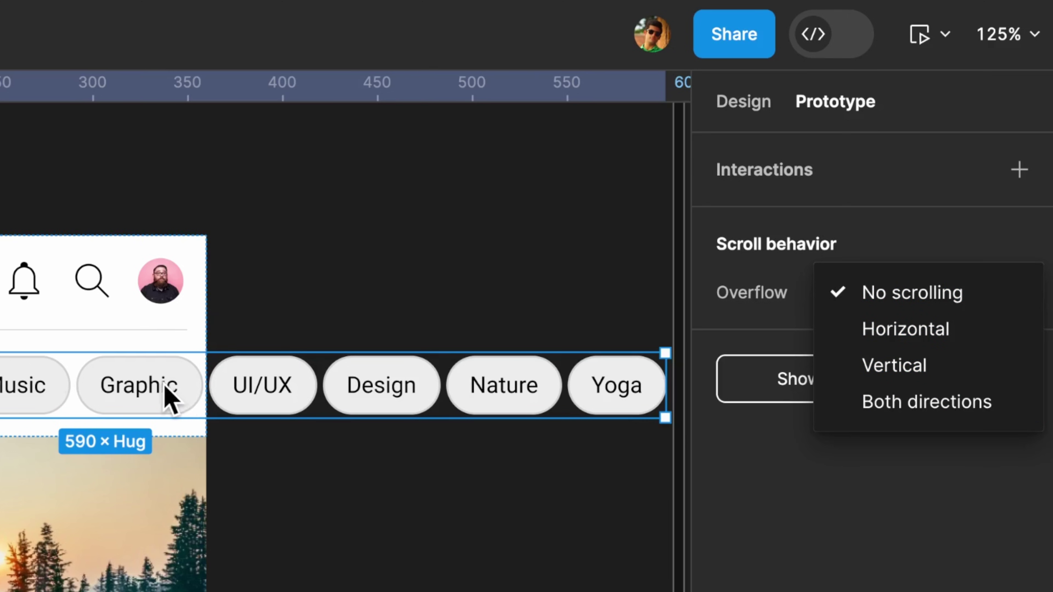
pyautogui.click(914, 328)
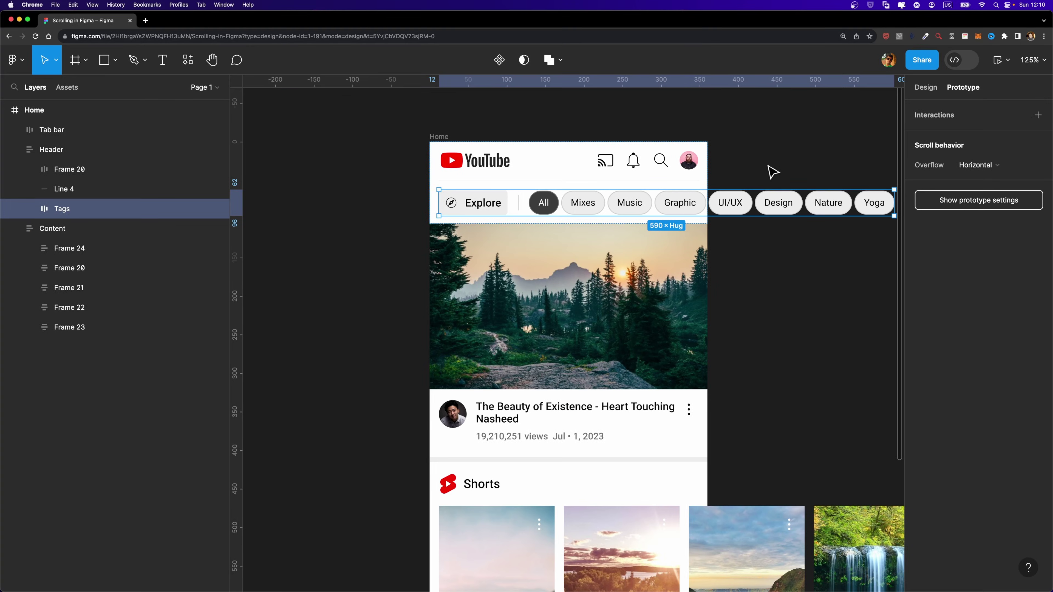
pyautogui.click(772, 172)
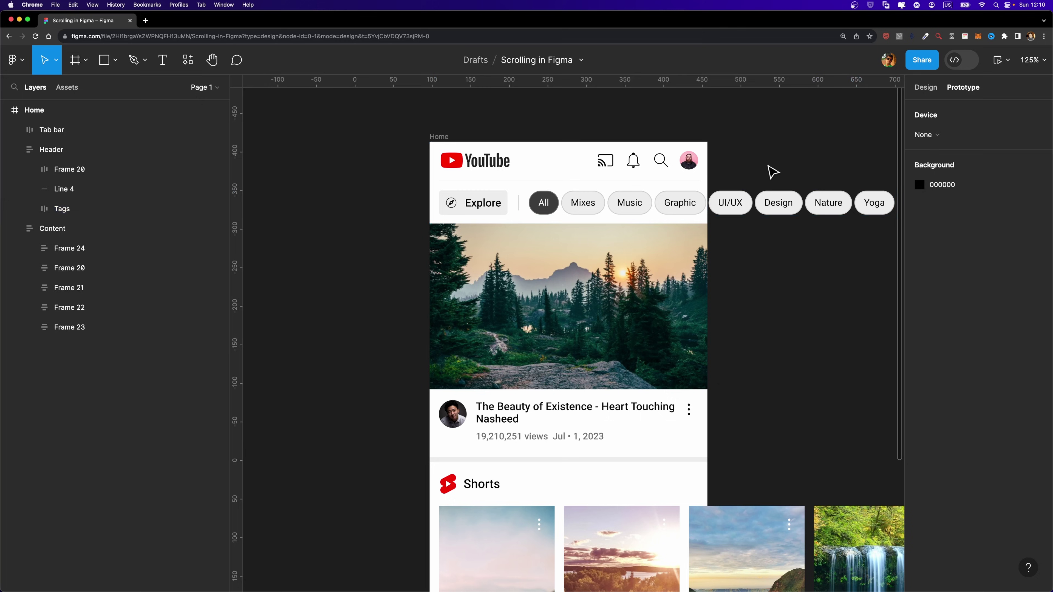
pyautogui.hotkey('shift', 'space')
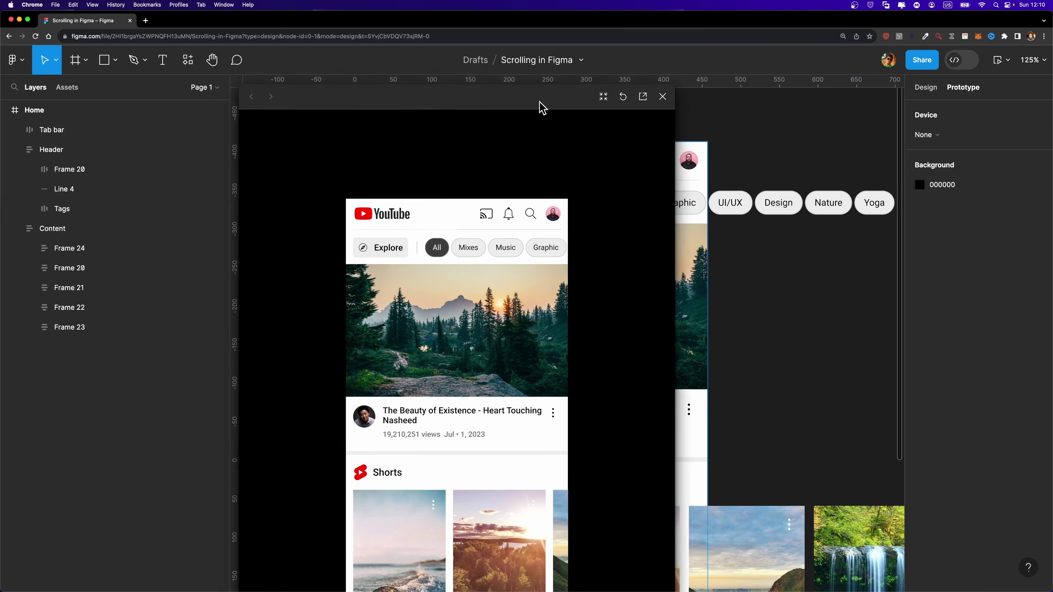
pyautogui.moveTo(536, 102); pyautogui.dragTo(431, 33)
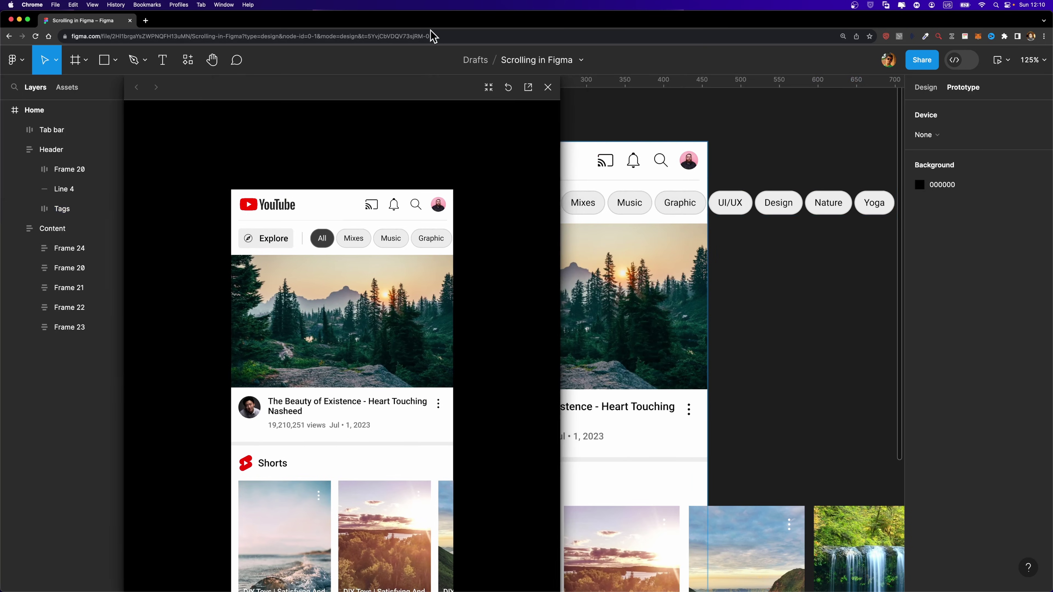
pyautogui.click(1007, 60)
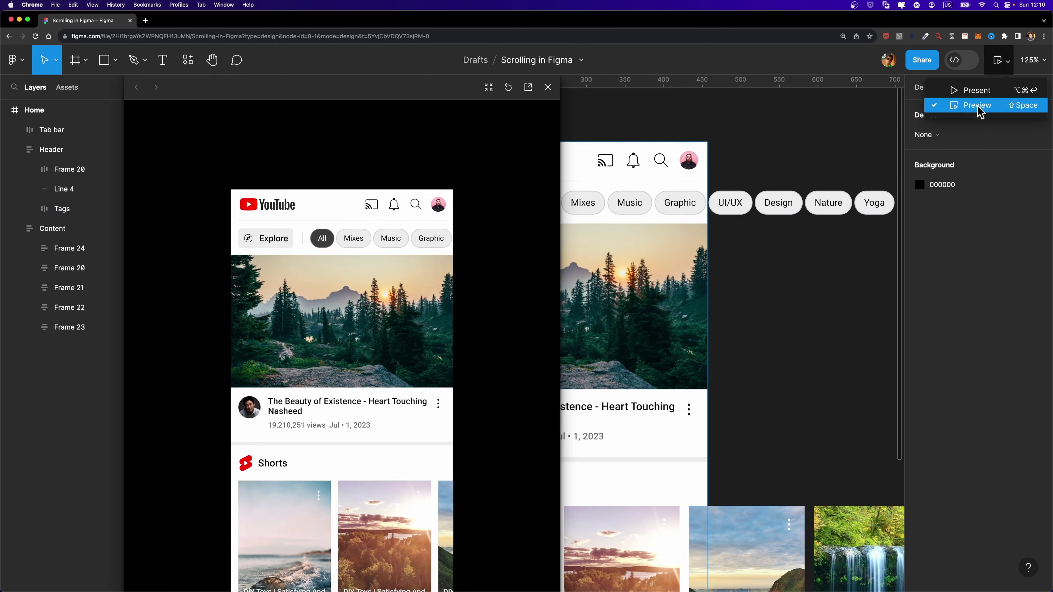
pyautogui.click(1002, 109)
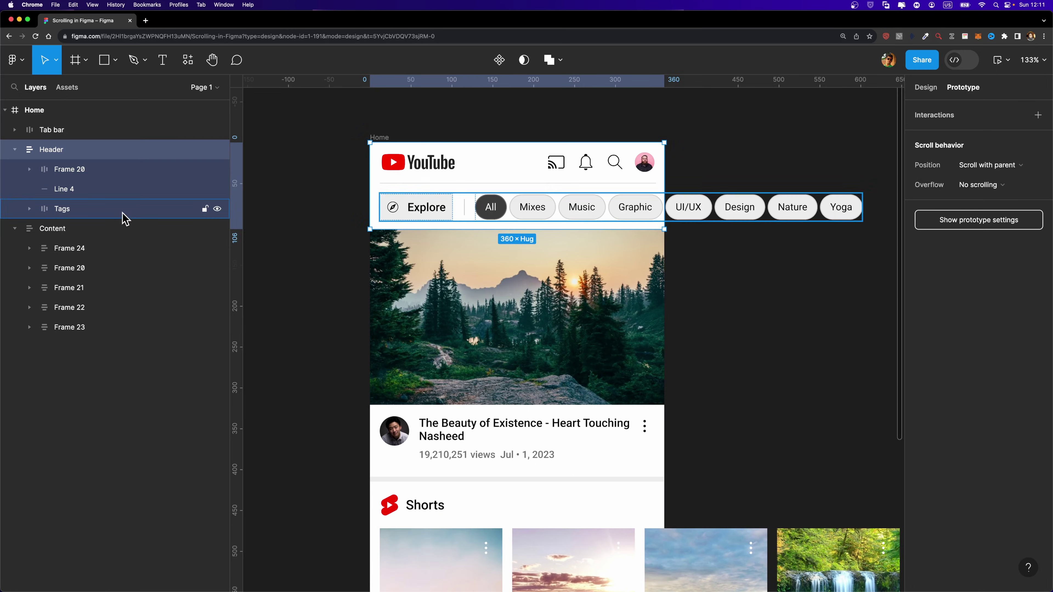
# - Shrink the Tags frame to 348 px with Clip content on, then test sideways tag scrolling in preview
pyautogui.click(54, 210)
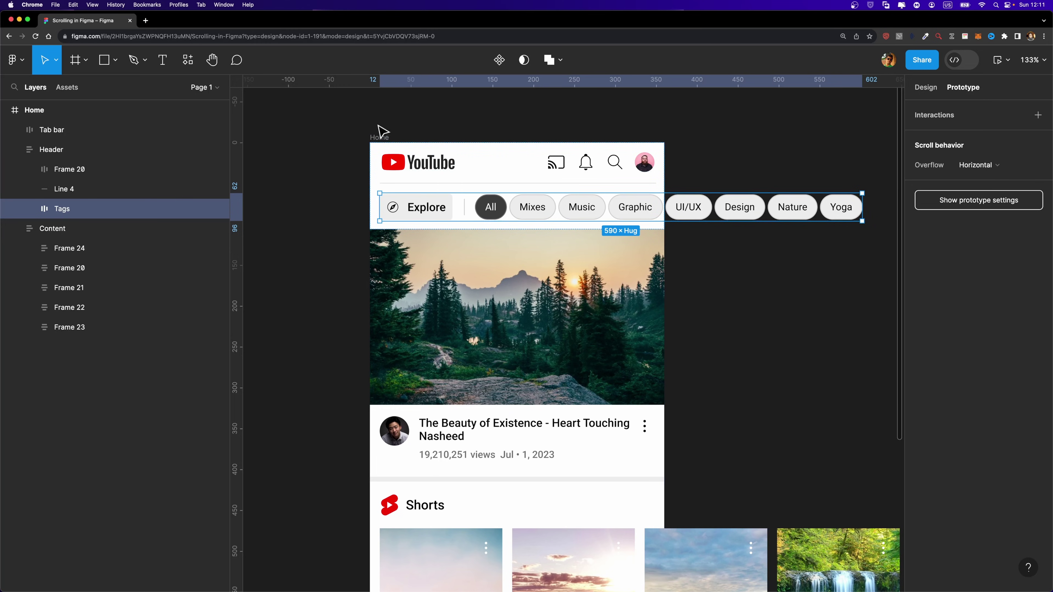
pyautogui.click(928, 87)
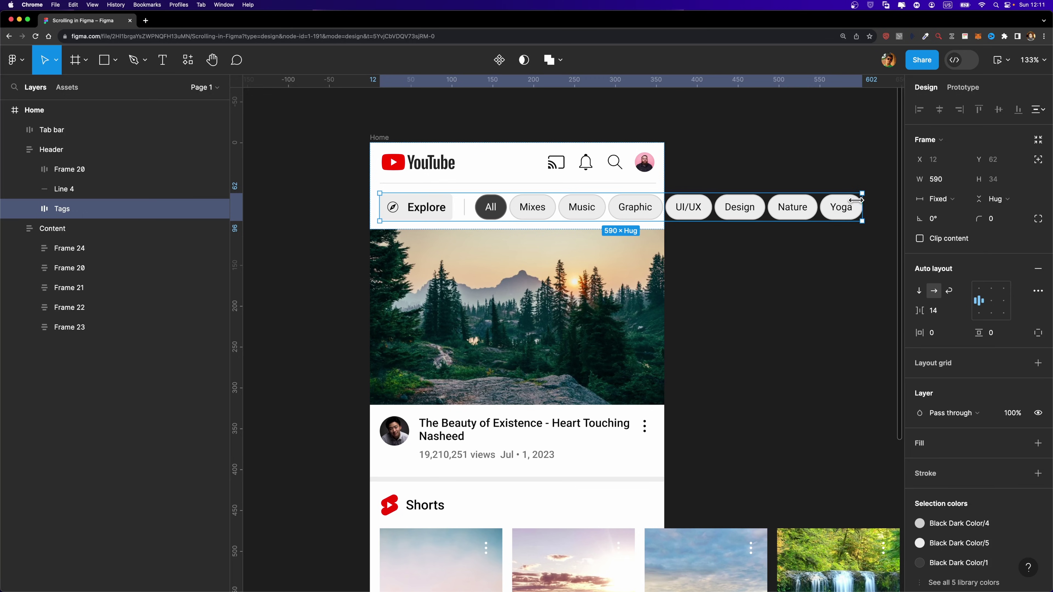
pyautogui.moveTo(856, 200); pyautogui.dragTo(664, 201)
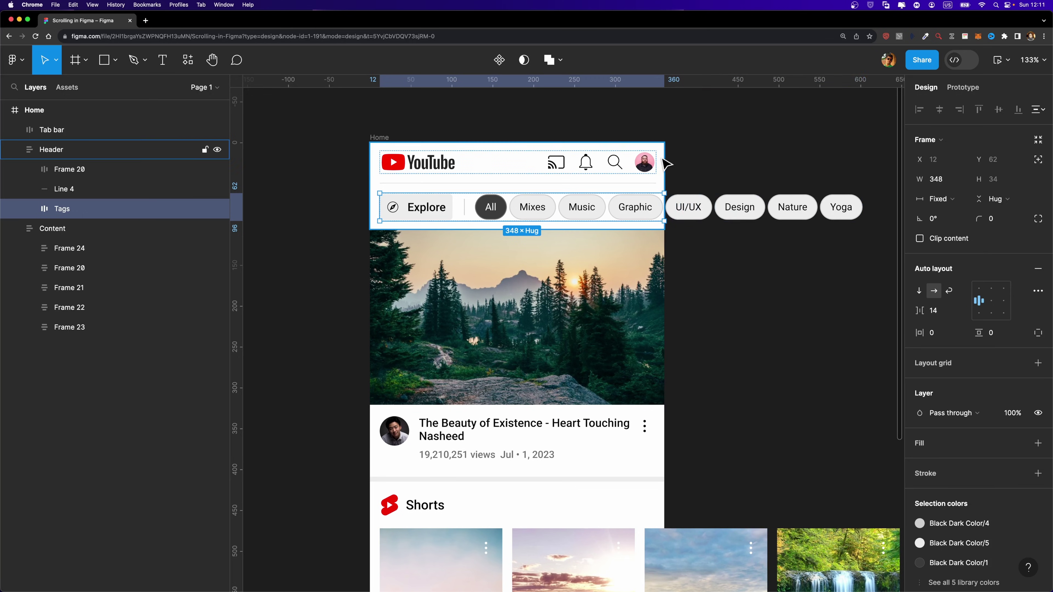
pyautogui.scroll(1, 665, 258)
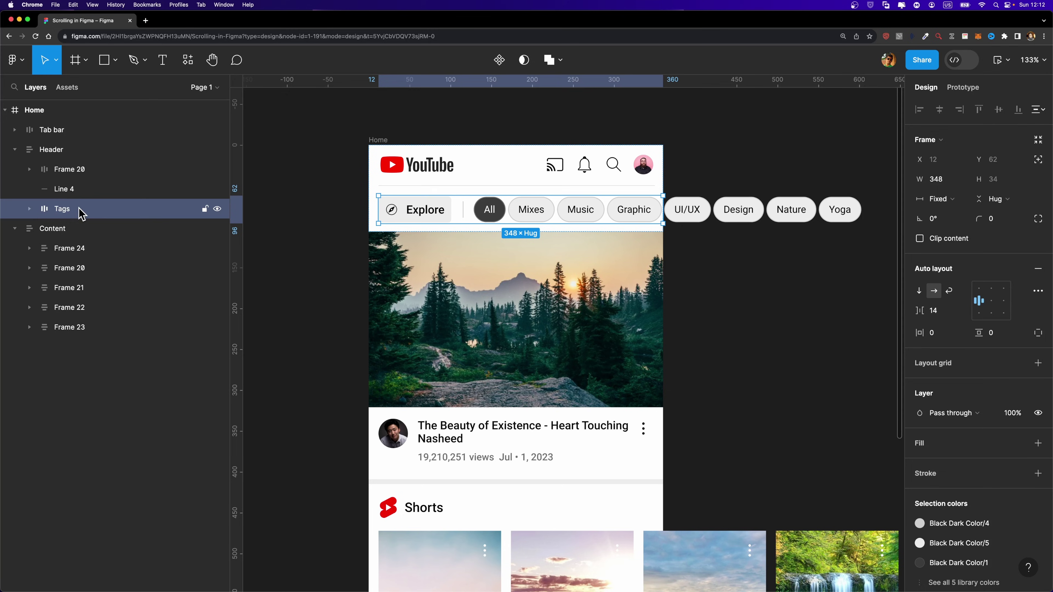
pyautogui.click(920, 239)
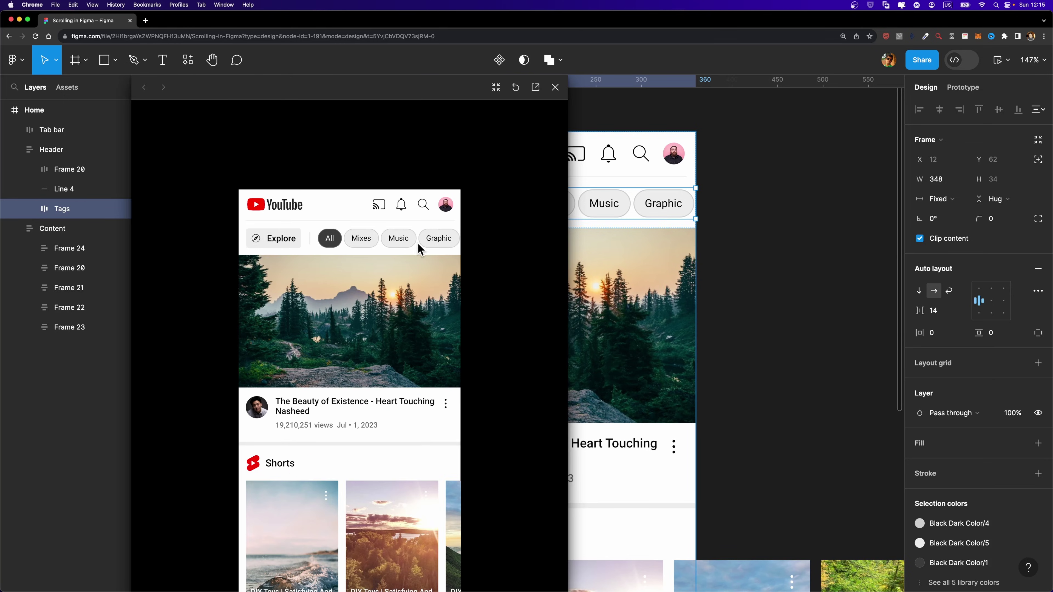
pyautogui.moveTo(418, 243); pyautogui.dragTo(231, 251)
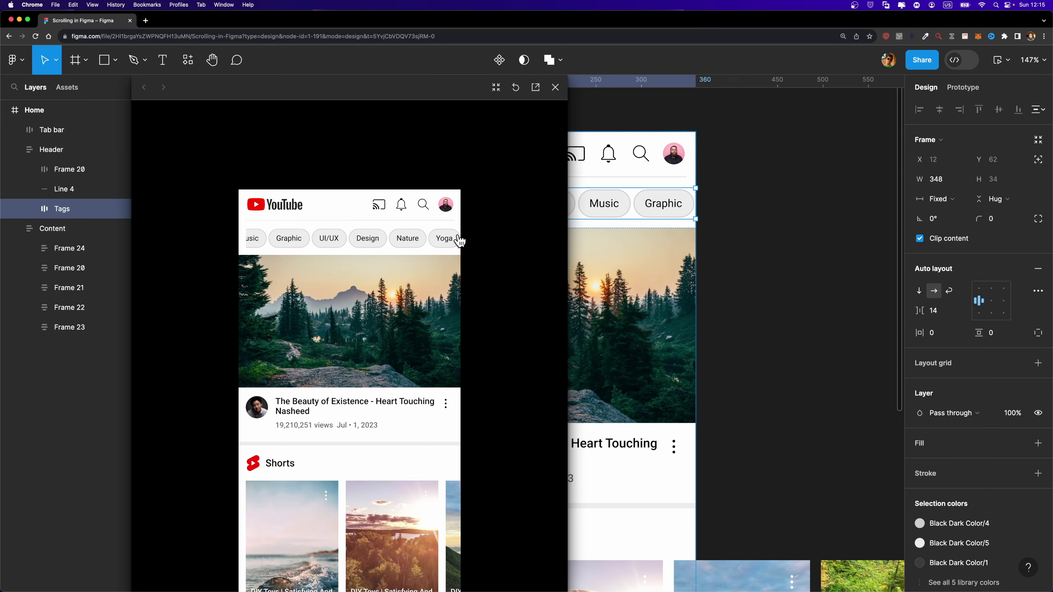
# - Close the prototype preview to return to the design canvas
pyautogui.click(555, 87)
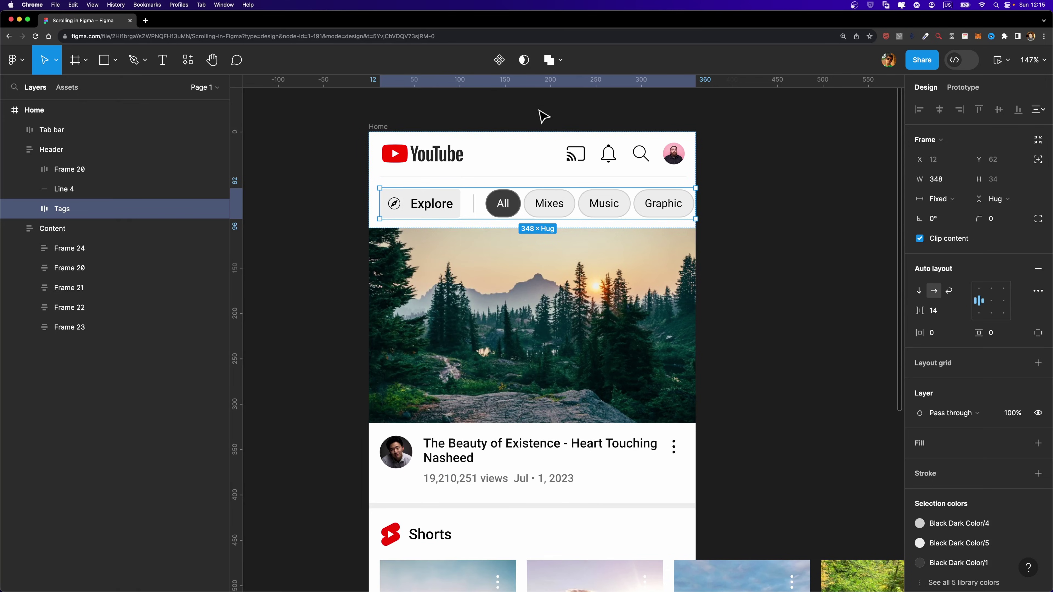
# - Expand Tags, select the Tags Container and show outlines to reveal the hidden tags
pyautogui.click(31, 209)
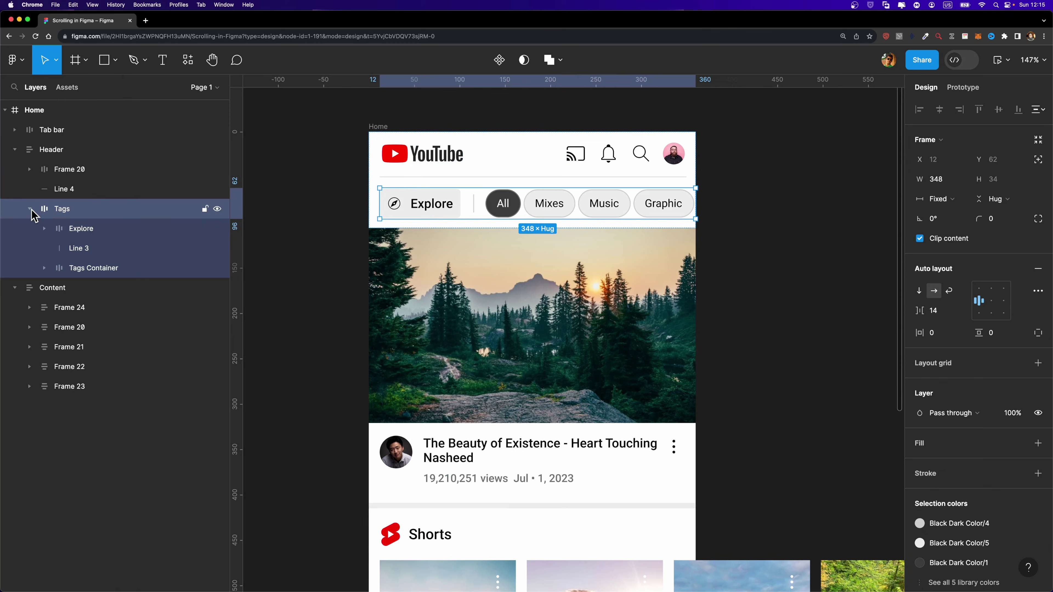
pyautogui.click(83, 272)
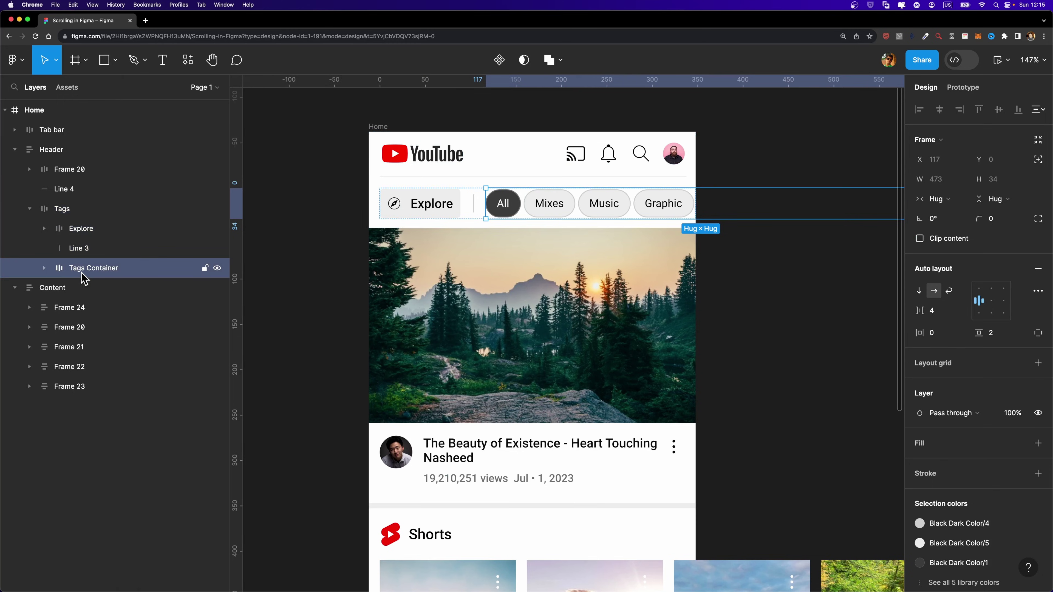
pyautogui.scroll(-3, 617, 209)
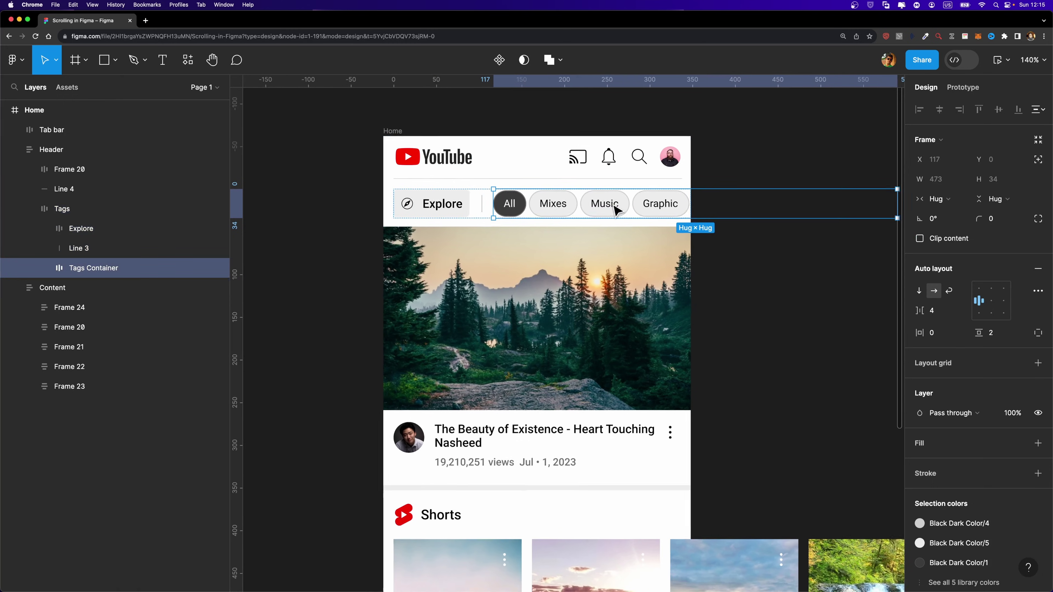
pyautogui.hscroll(1, 616, 209)
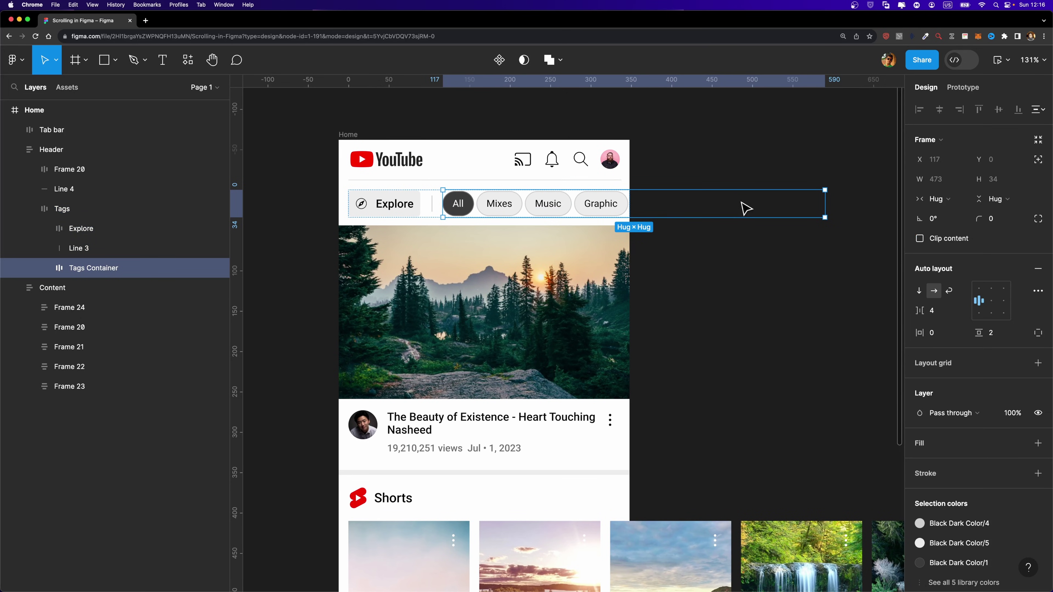
pyautogui.hotkey('ctrl', 'y')
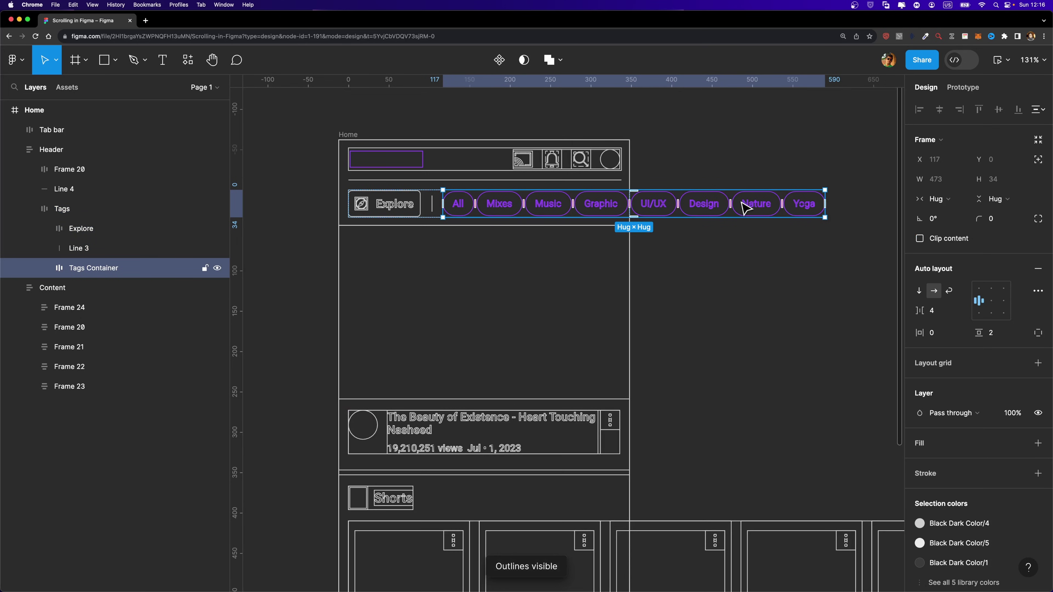
pyautogui.scroll(5, 837, 205)
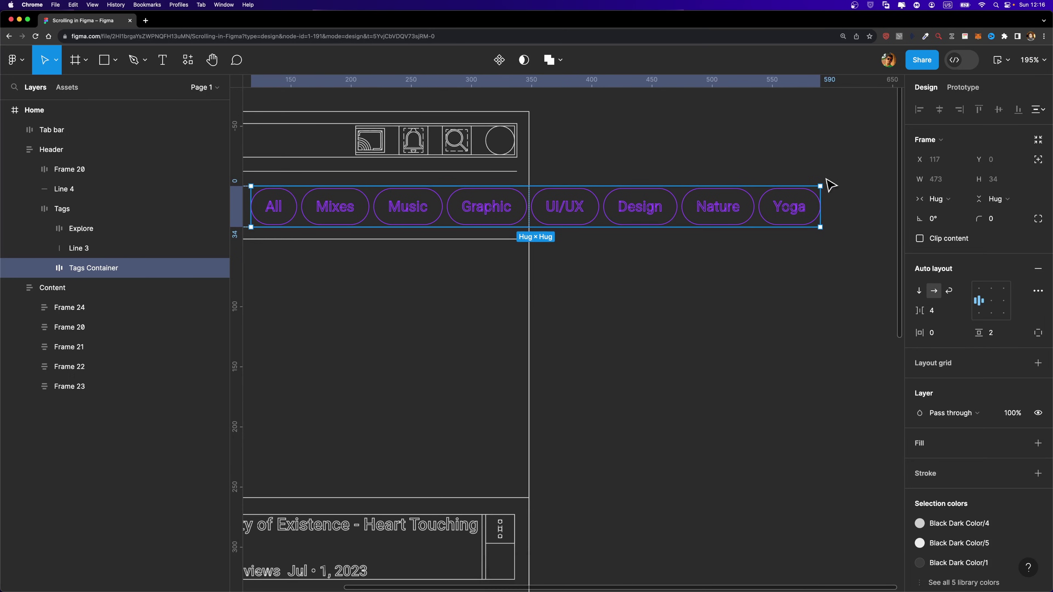
pyautogui.hscroll(-2, 802, 213)
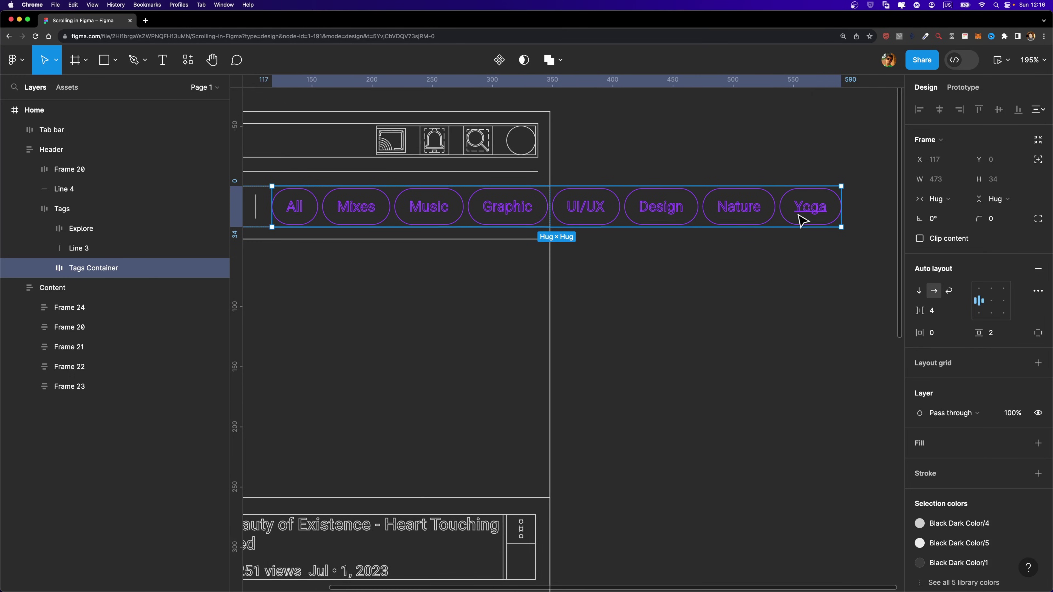
pyautogui.scroll(-1, 800, 215)
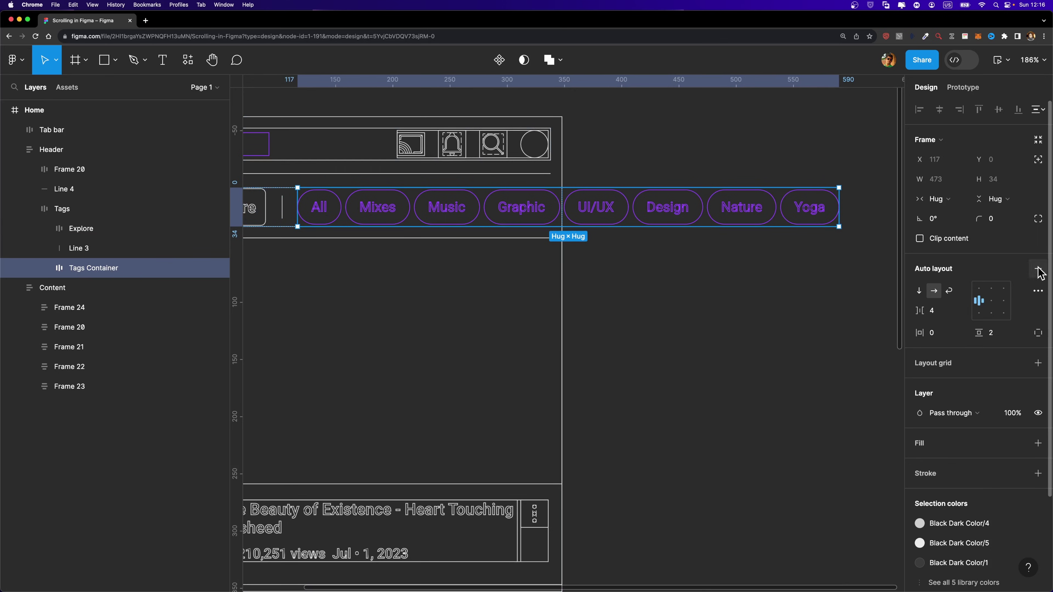
# - Check the Header's padding, then reselect the Tags Container
pyautogui.click(1039, 334)
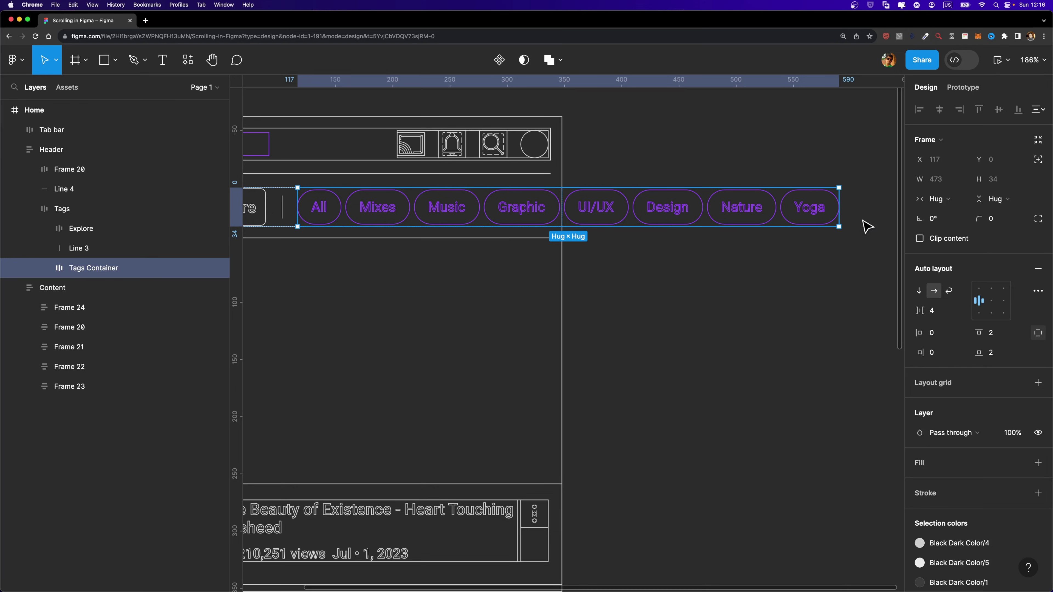
pyautogui.hscroll(-5, 867, 227)
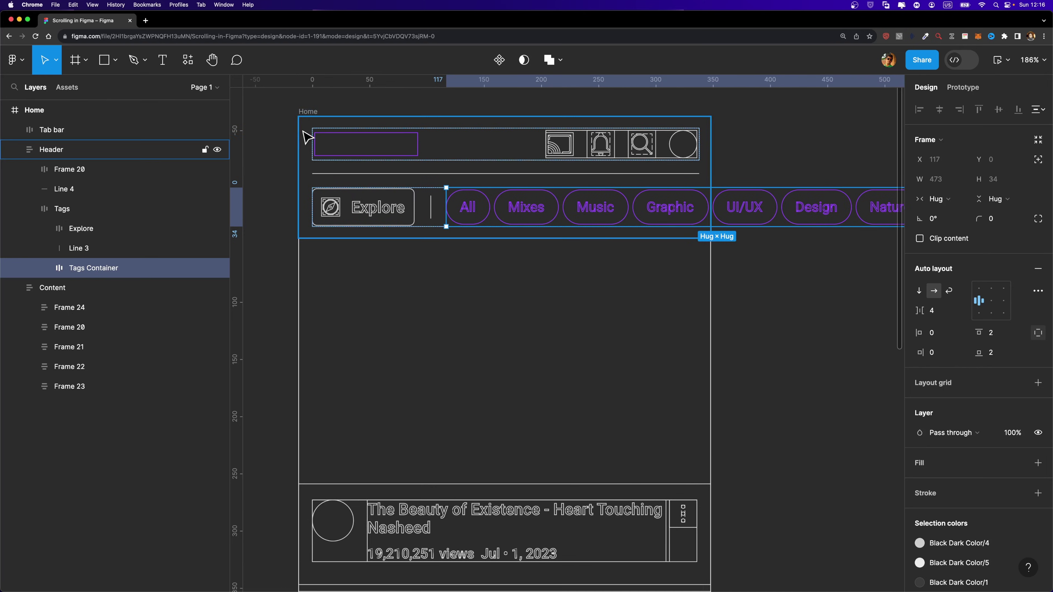
pyautogui.click(306, 155)
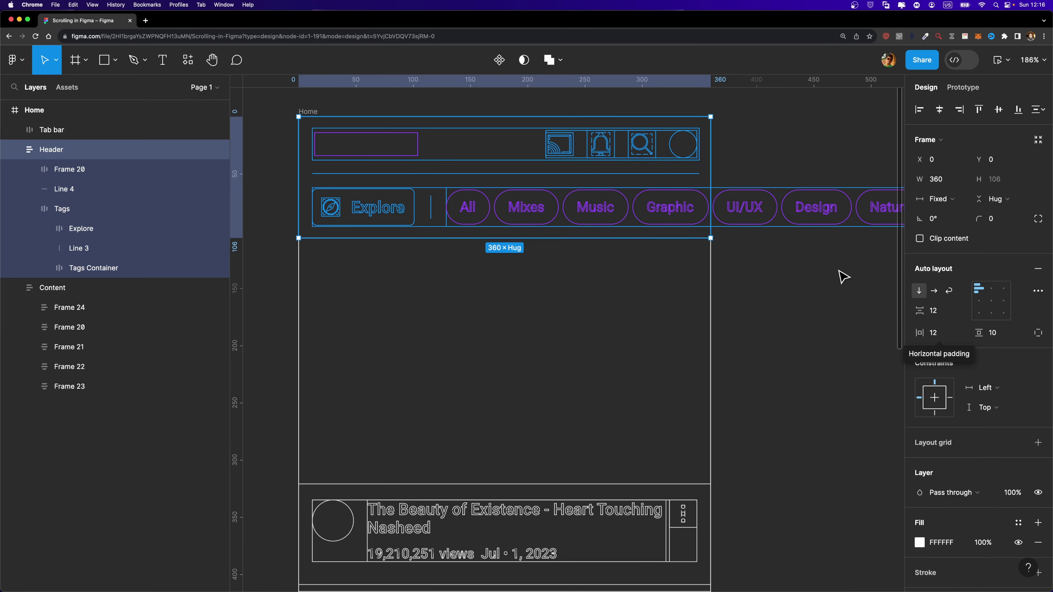
pyautogui.hscroll(9, 839, 275)
pyautogui.click(719, 184)
pyautogui.click(734, 199)
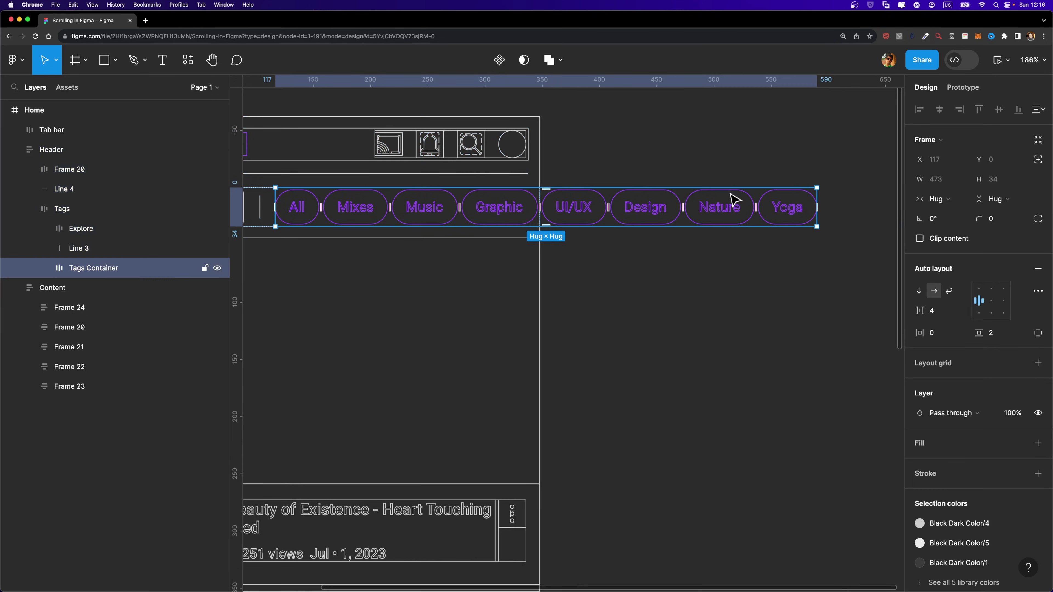
# - Give the Tags Container 12 px of individual right padding and turn outline view off
pyautogui.click(1037, 334)
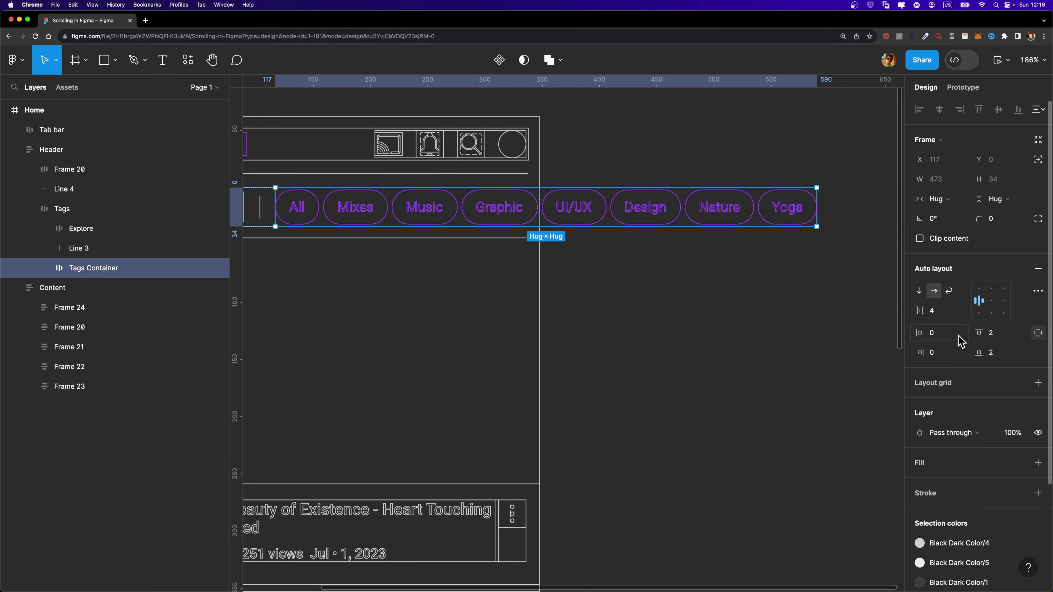
pyautogui.click(936, 357)
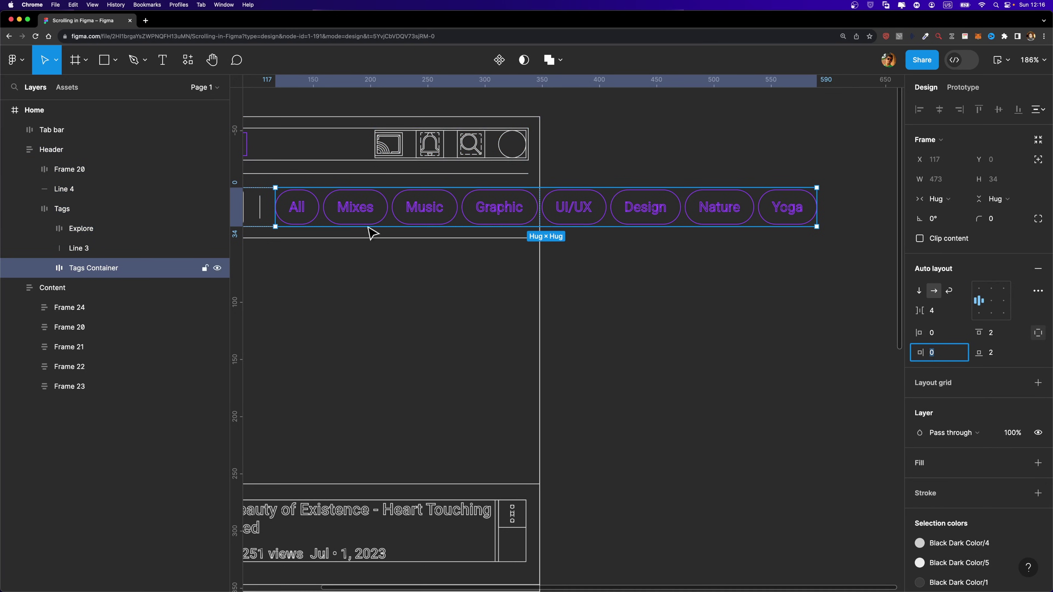
pyautogui.press('Return')
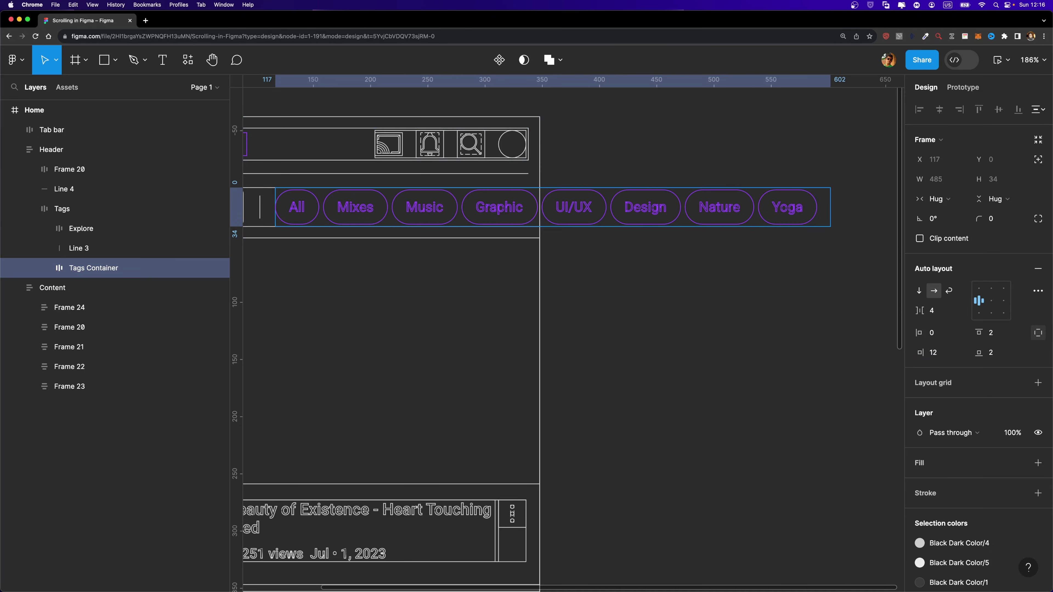
pyautogui.scroll(3, 818, 216)
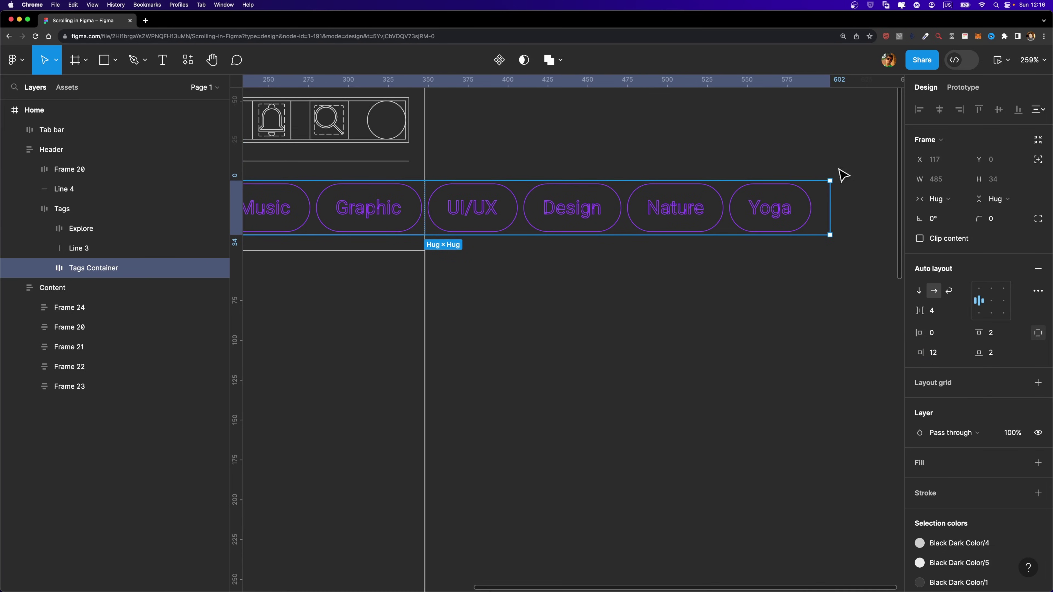
pyautogui.scroll(-3, 750, 247)
pyautogui.scroll(-3, 755, 258)
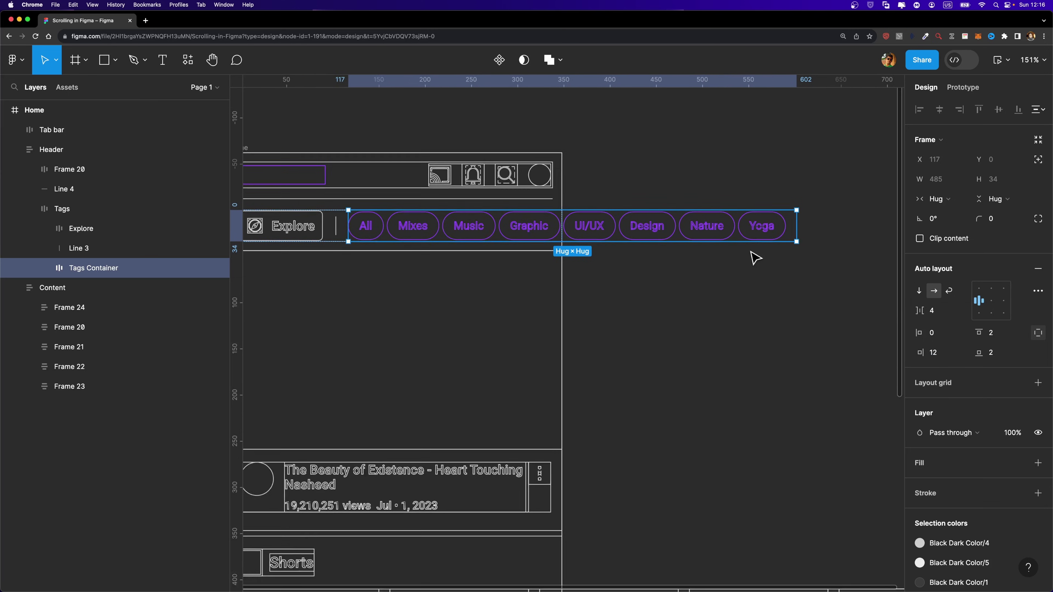
pyautogui.press('super+y')
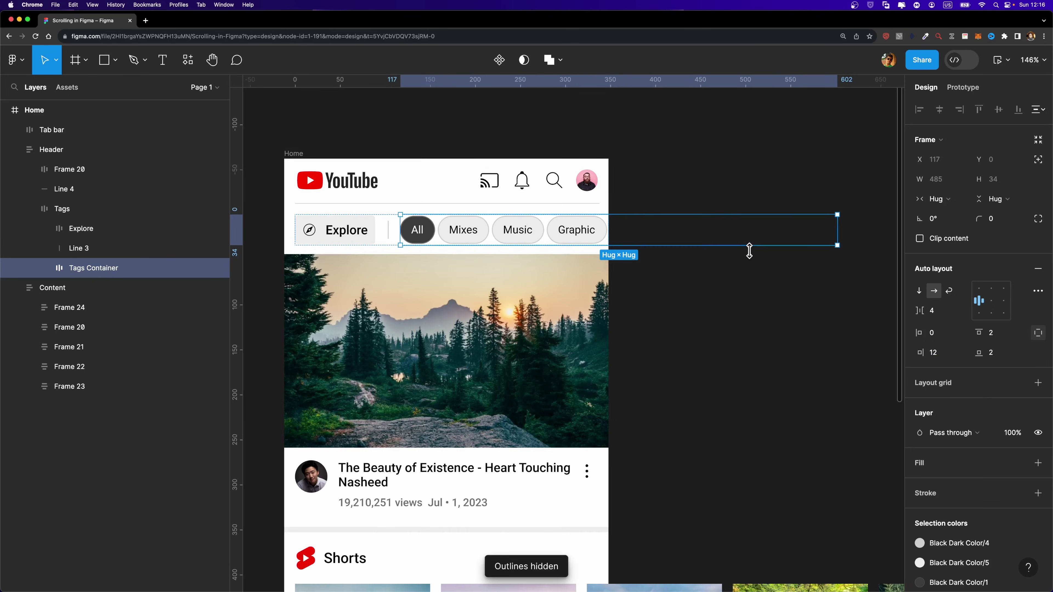
# - Preview the Home frame and slide the tags row to reveal Graphic through Yoga
pyautogui.click(296, 152)
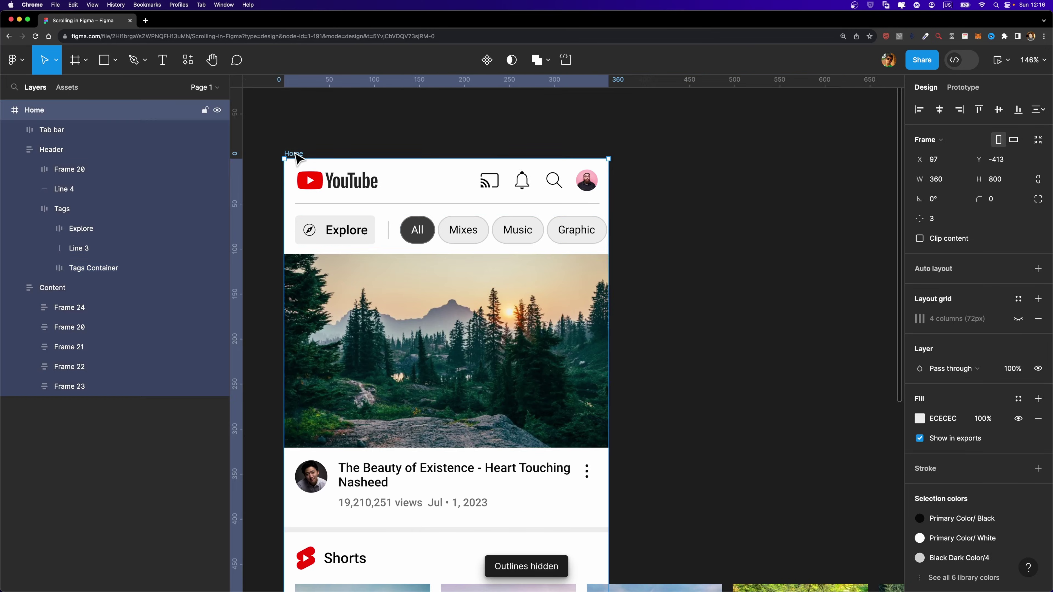
pyautogui.hotkey('shift', 'space')
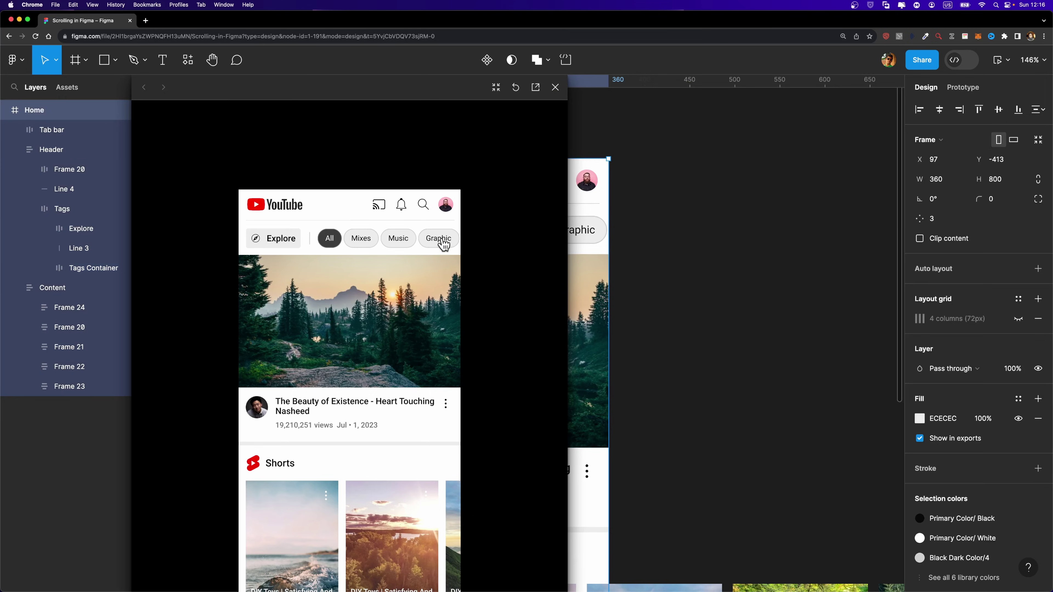
pyautogui.moveTo(453, 248); pyautogui.dragTo(253, 253)
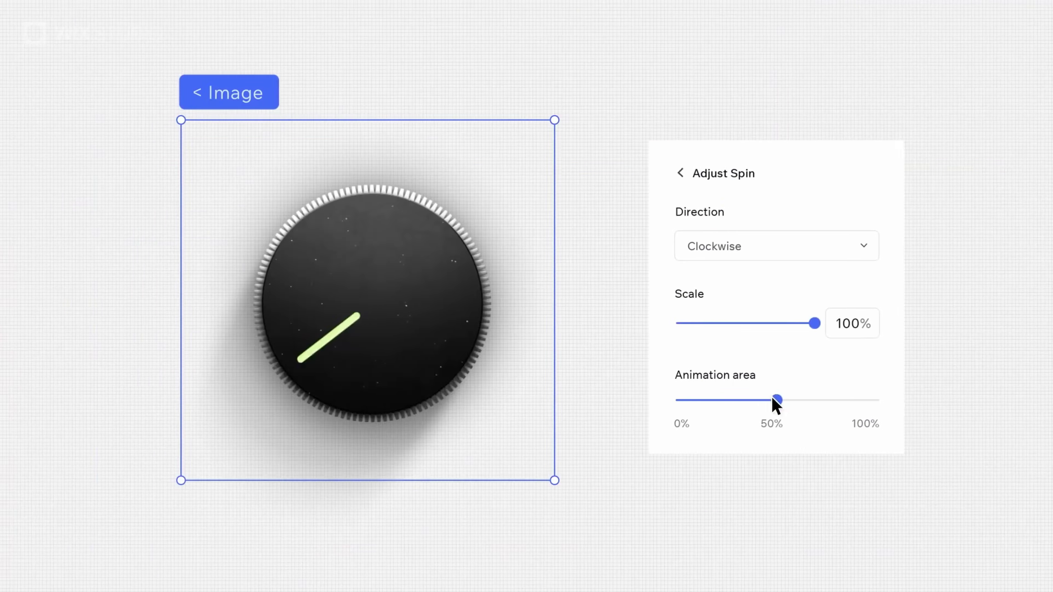
# - Adjust the Animation area slider of the knob image's clockwise Spin effect
pyautogui.moveTo(775, 402); pyautogui.dragTo(872, 400)
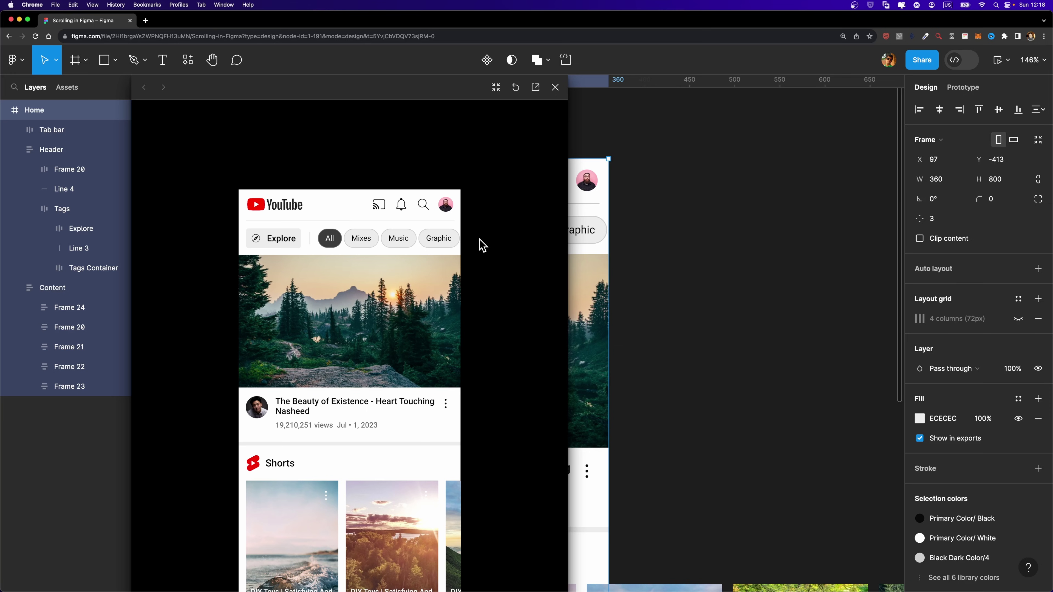
# - Close the prototype preview and select the 960-wide Shorts row of video cards
pyautogui.click(554, 87)
pyautogui.scroll(-5, 572, 417)
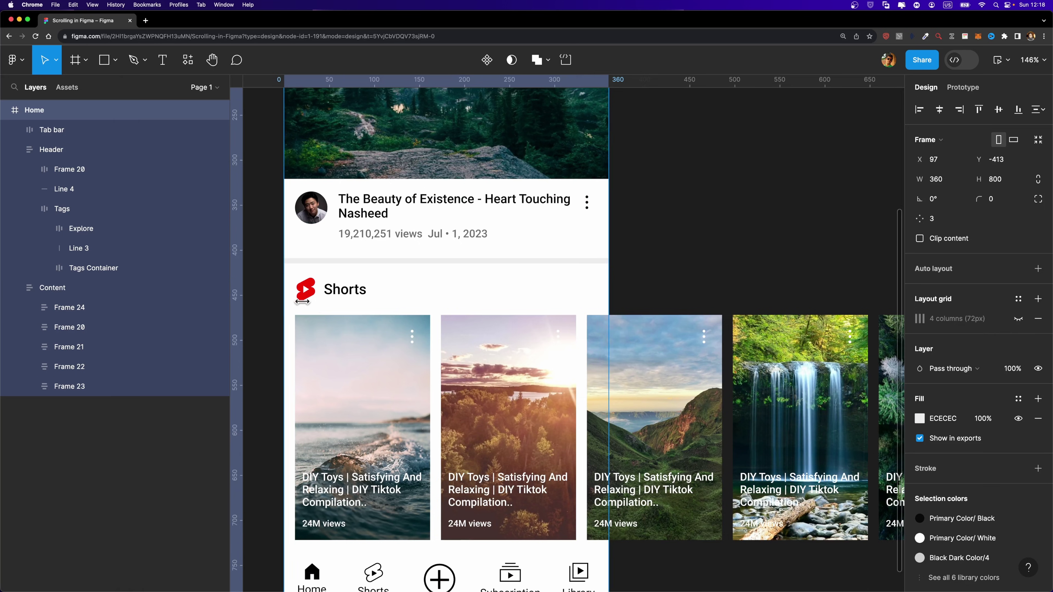
pyautogui.click(618, 381)
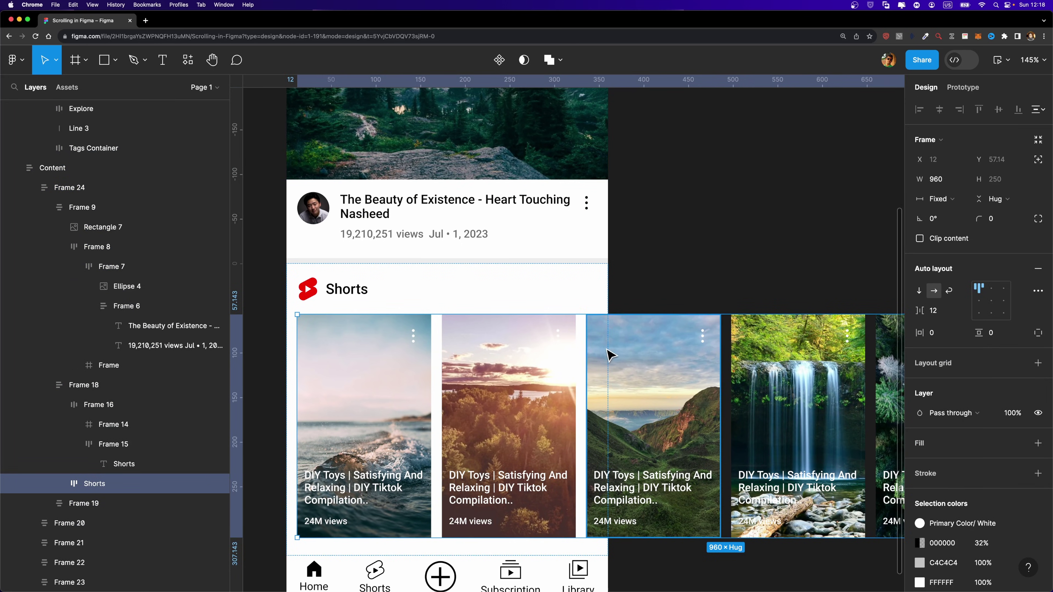
pyautogui.scroll(-3, 611, 353)
pyautogui.hscroll(5, 704, 355)
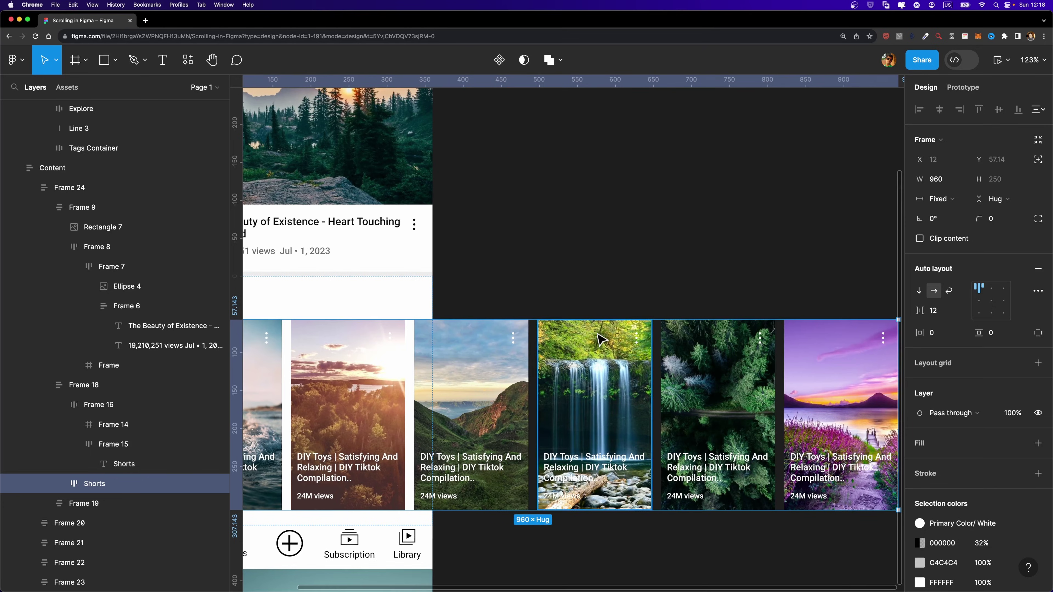
pyautogui.scroll(-2, 599, 336)
pyautogui.hscroll(-4, 599, 336)
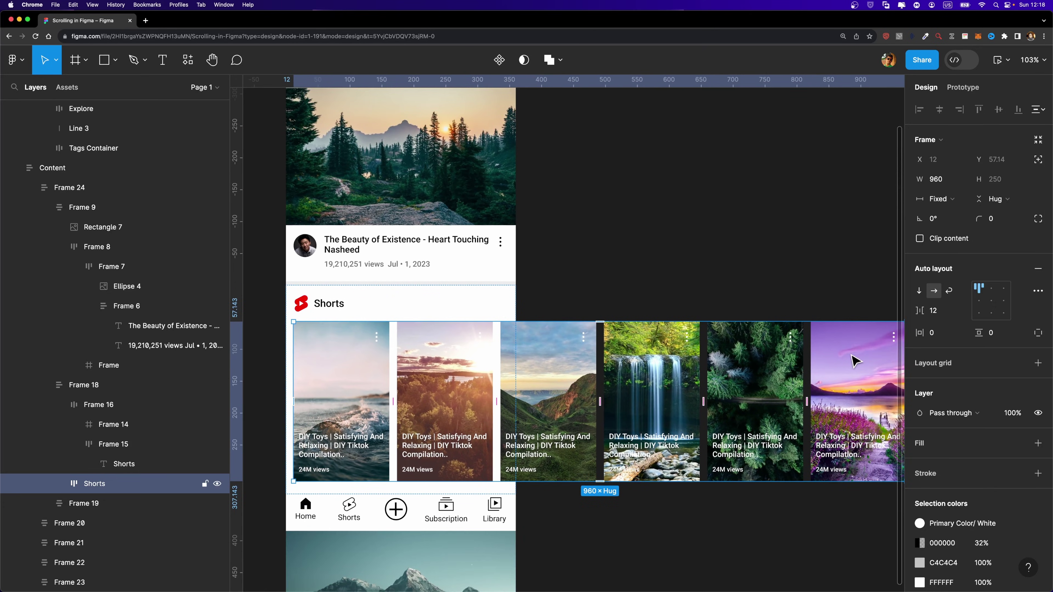
pyautogui.hscroll(-3, 538, 268)
pyautogui.scroll(-2, 712, 299)
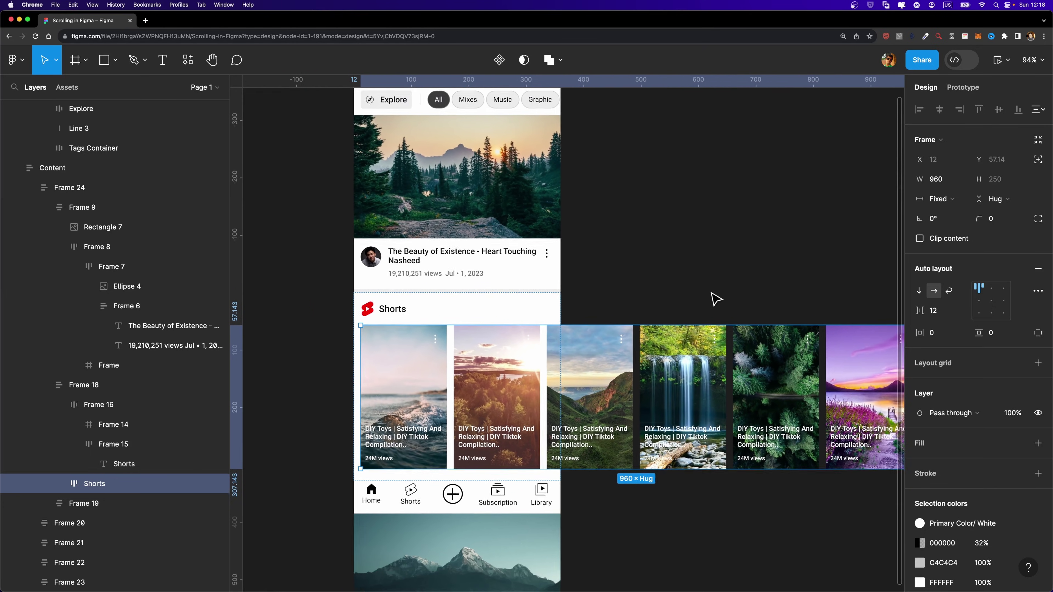
pyautogui.hscroll(2, 738, 297)
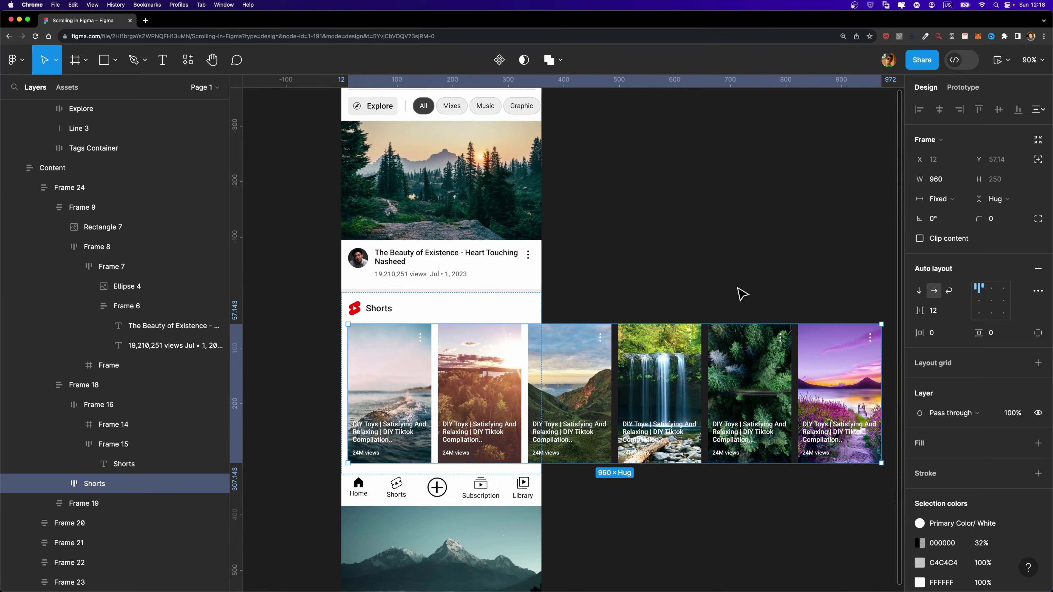
# - Set the Shorts row's prototype overflow to Horizontal scrolling
pyautogui.click(964, 90)
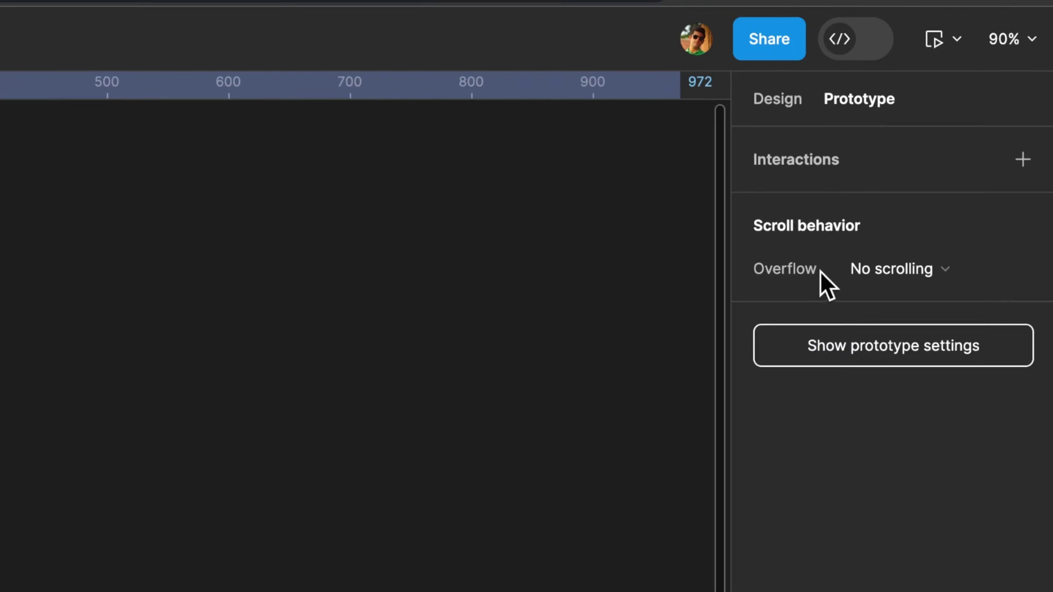
pyautogui.click(978, 165)
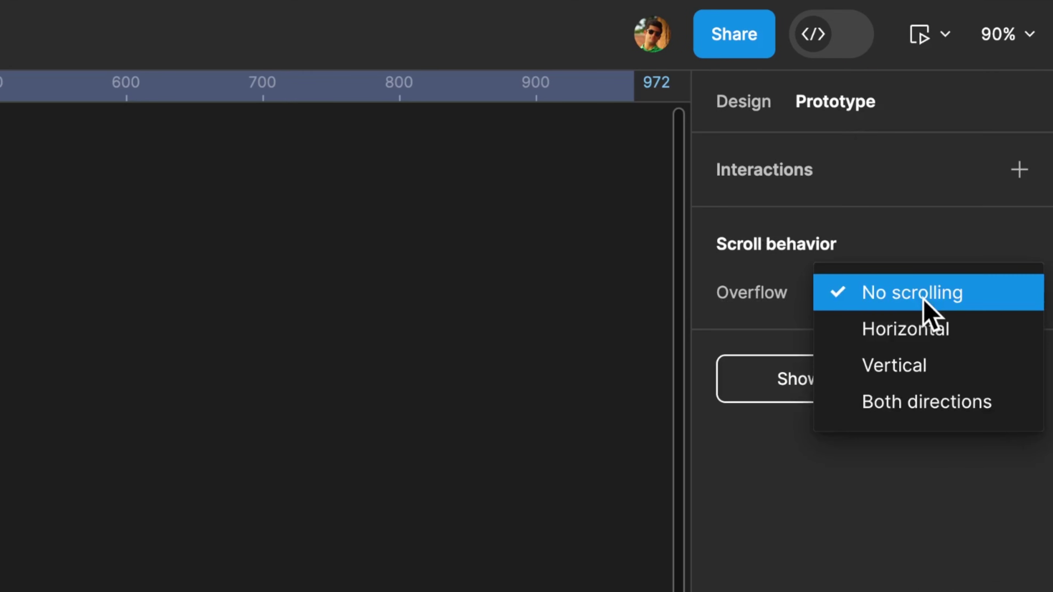
pyautogui.click(919, 343)
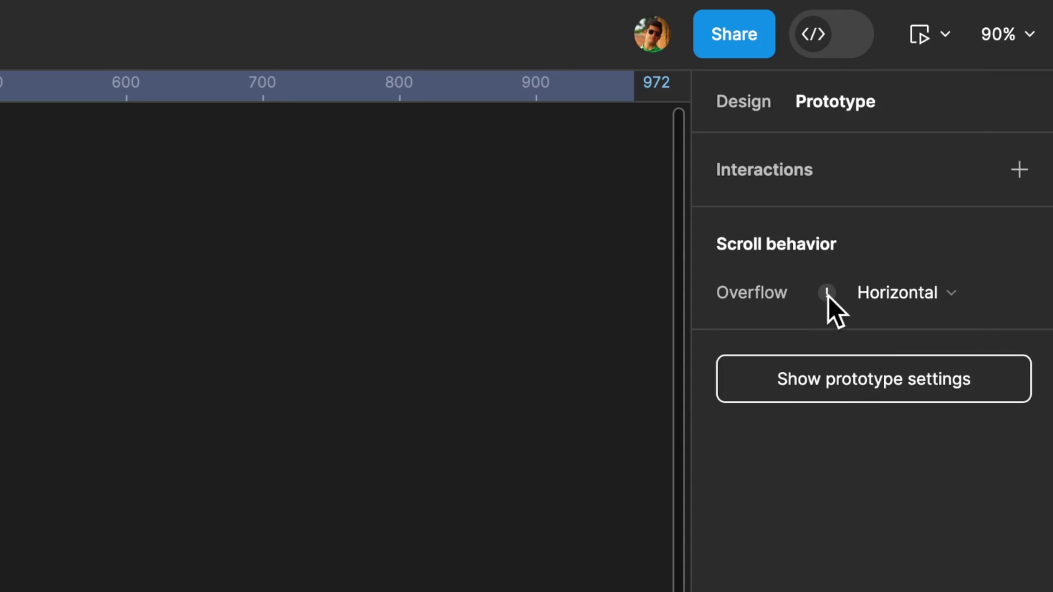
pyautogui.moveTo(826, 295)
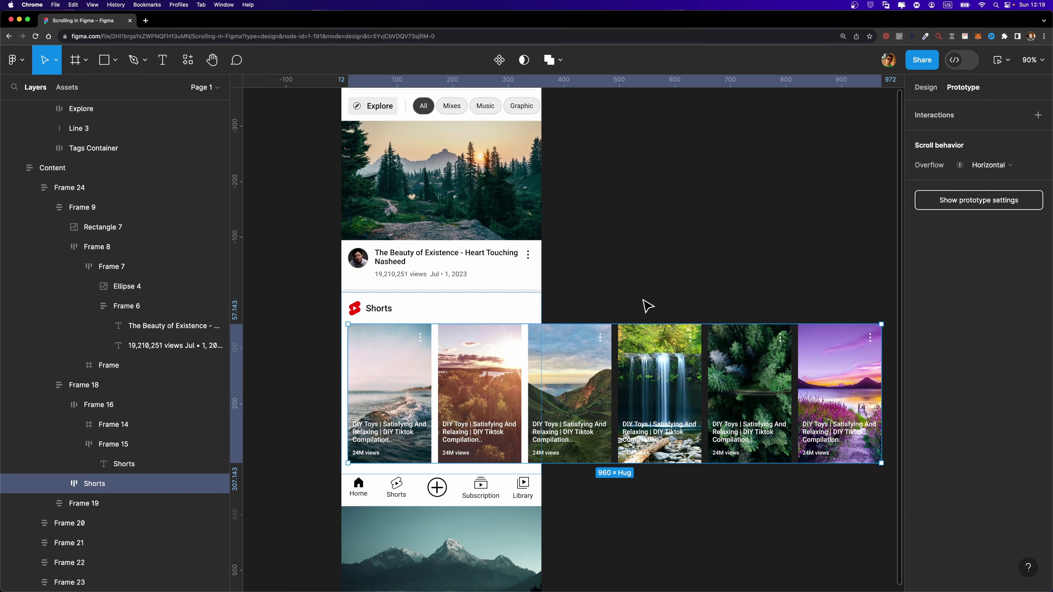
# - Narrow the Shorts row to 348 wide and turn on Clip content
pyautogui.click(926, 88)
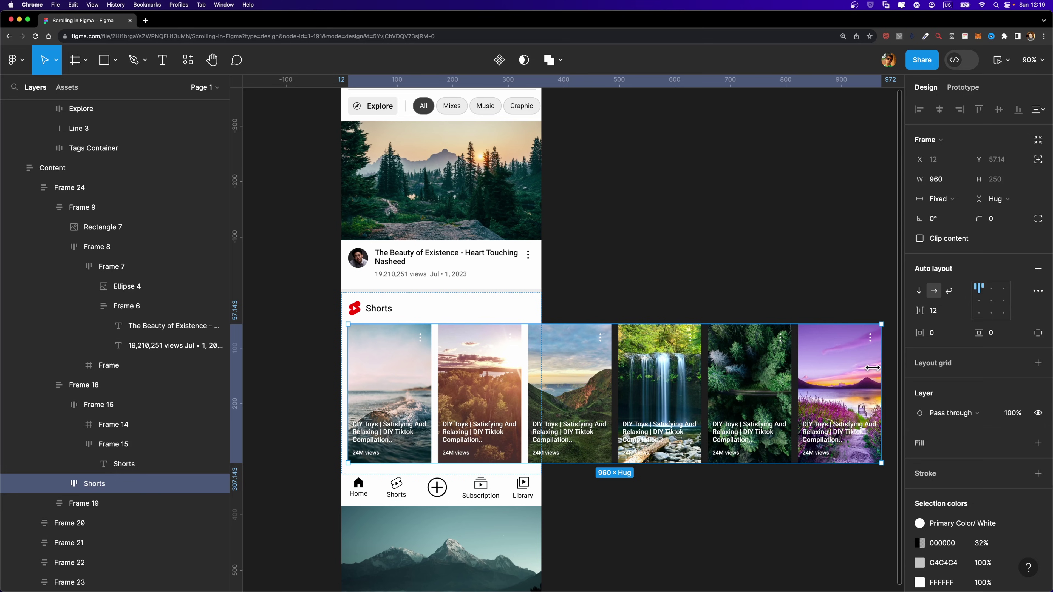
pyautogui.moveTo(873, 367); pyautogui.dragTo(541, 375)
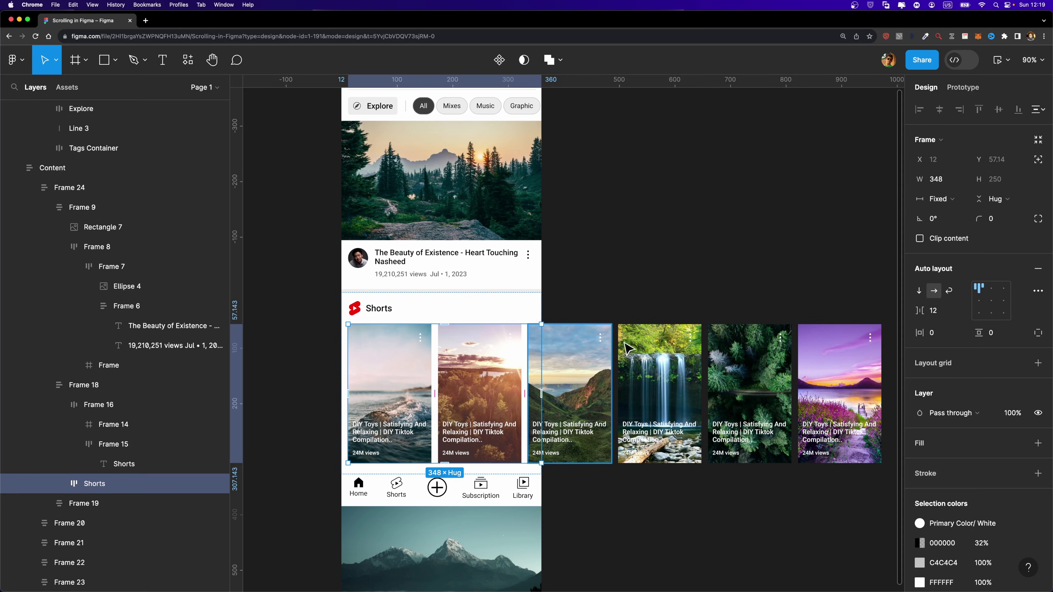
pyautogui.click(933, 244)
# - Preview the prototype to test the clipped Shorts row, then close the preview
pyautogui.hotkey('shift', 'space')
pyautogui.moveTo(402, 412); pyautogui.dragTo(416, 462)
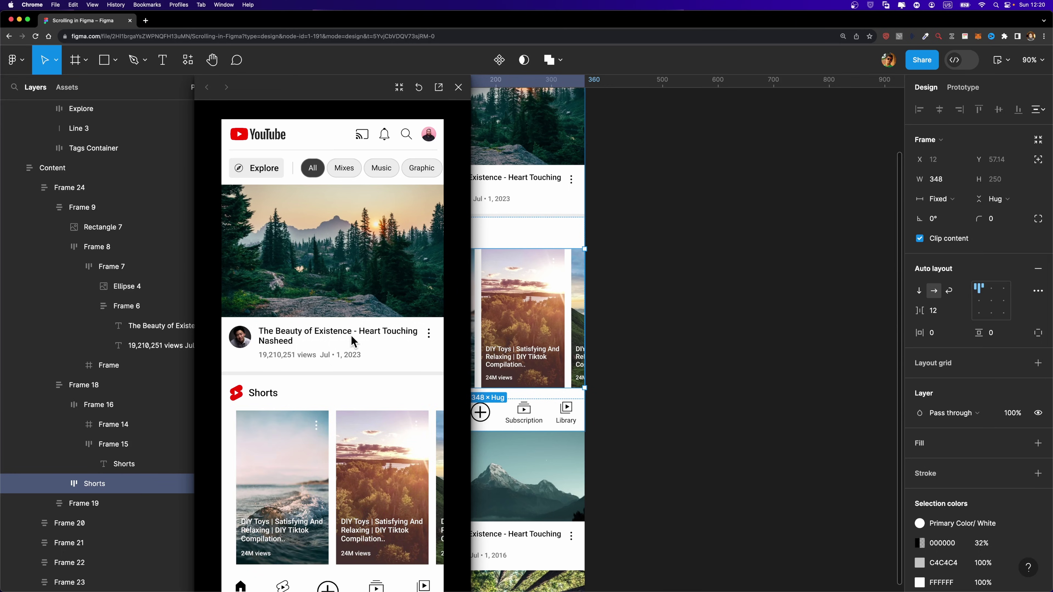
pyautogui.click(459, 87)
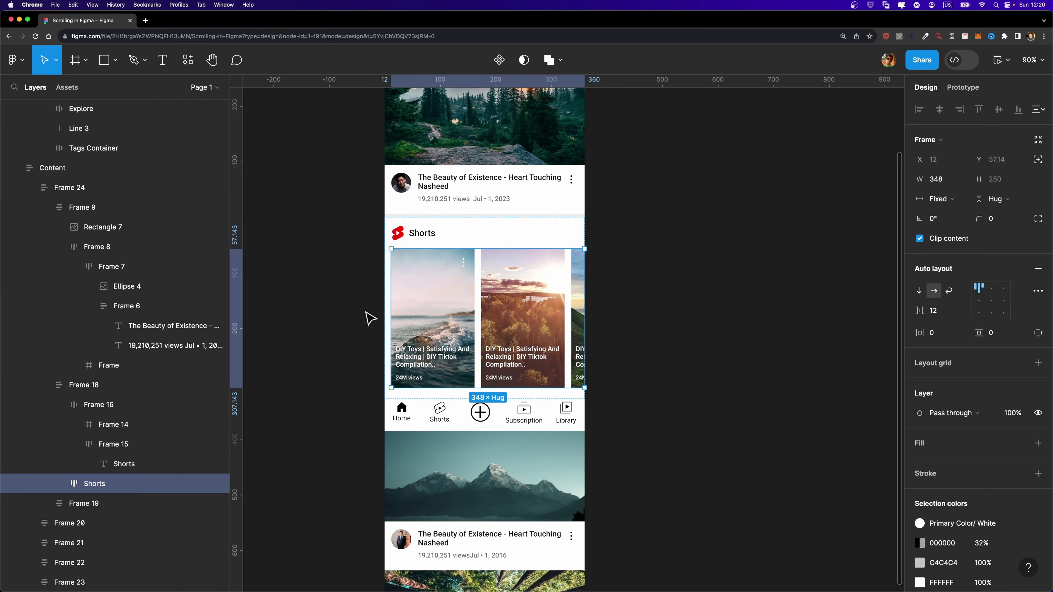
pyautogui.scroll(-5, 357, 327)
# - Select the Content frame and set its prototype overflow to Vertical scrolling
pyautogui.click(40, 168)
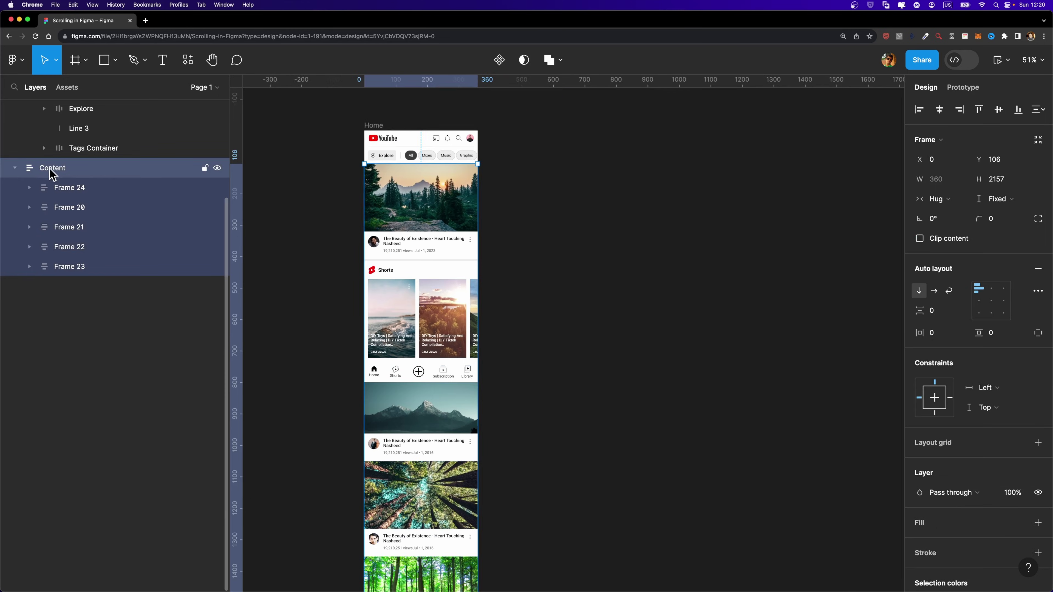
pyautogui.scroll(-4, 338, 328)
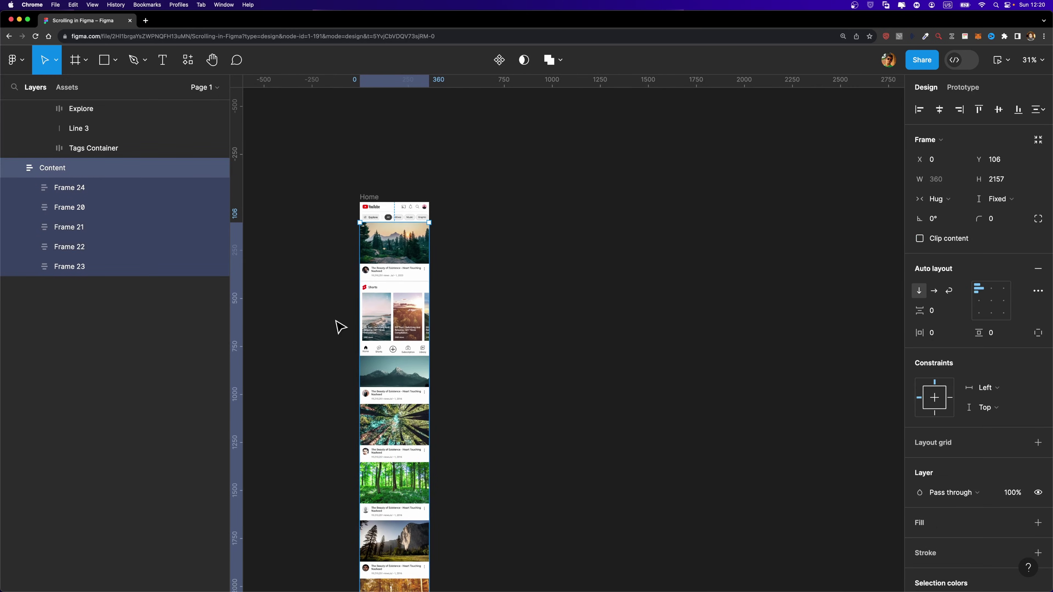
pyautogui.scroll(-3, 337, 325)
pyautogui.scroll(-2, 341, 327)
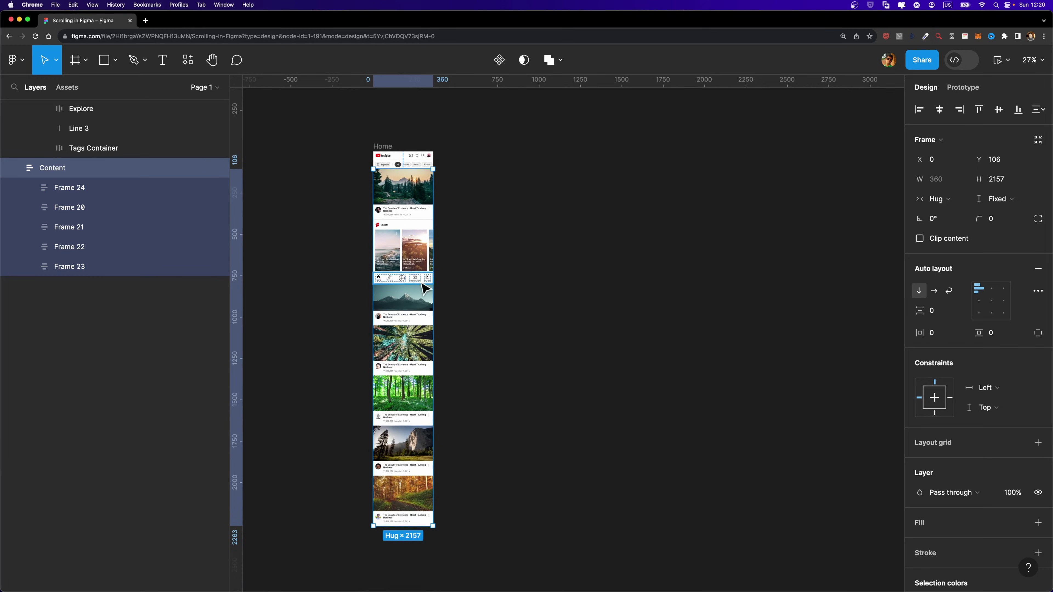
pyautogui.hscroll(-1, 376, 237)
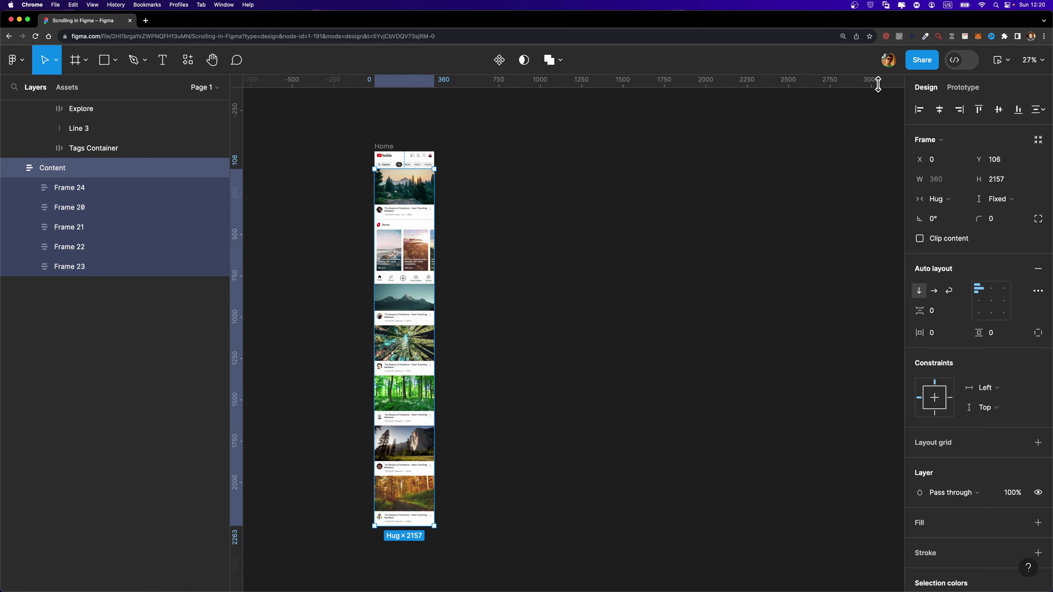
pyautogui.click(961, 88)
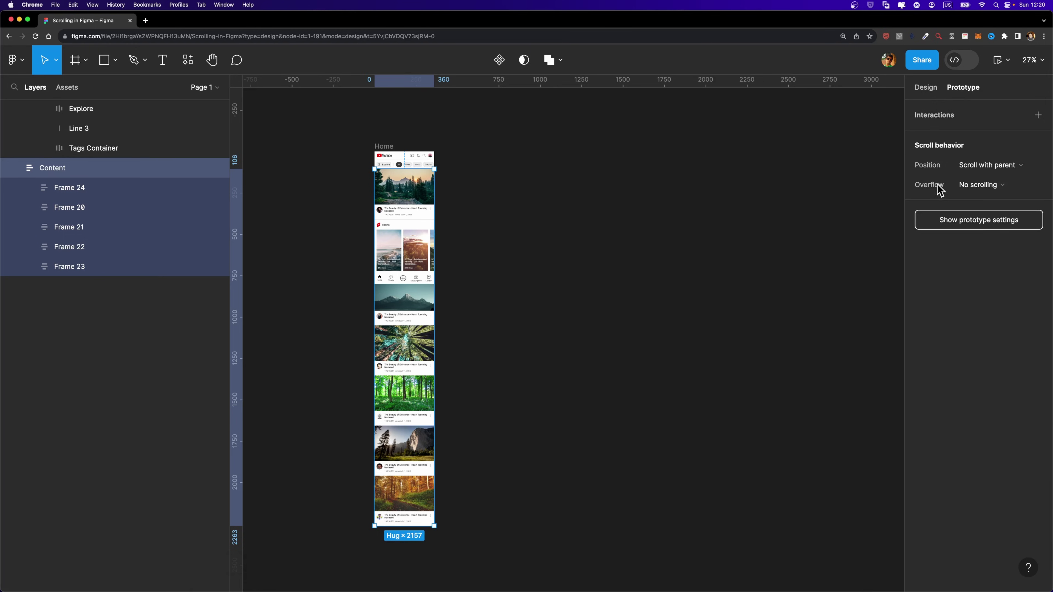
pyautogui.click(980, 184)
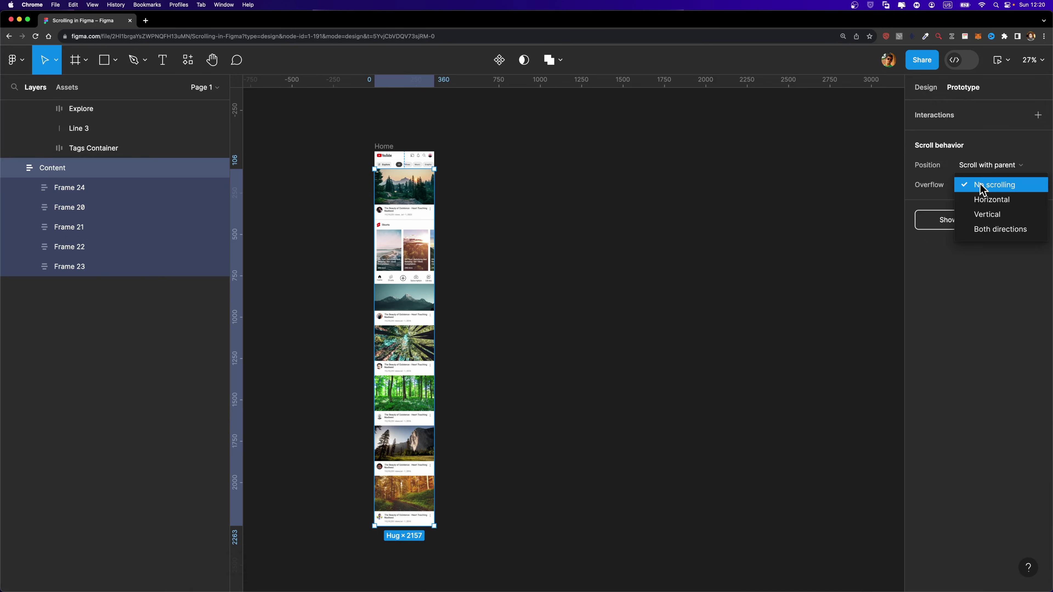
pyautogui.click(986, 214)
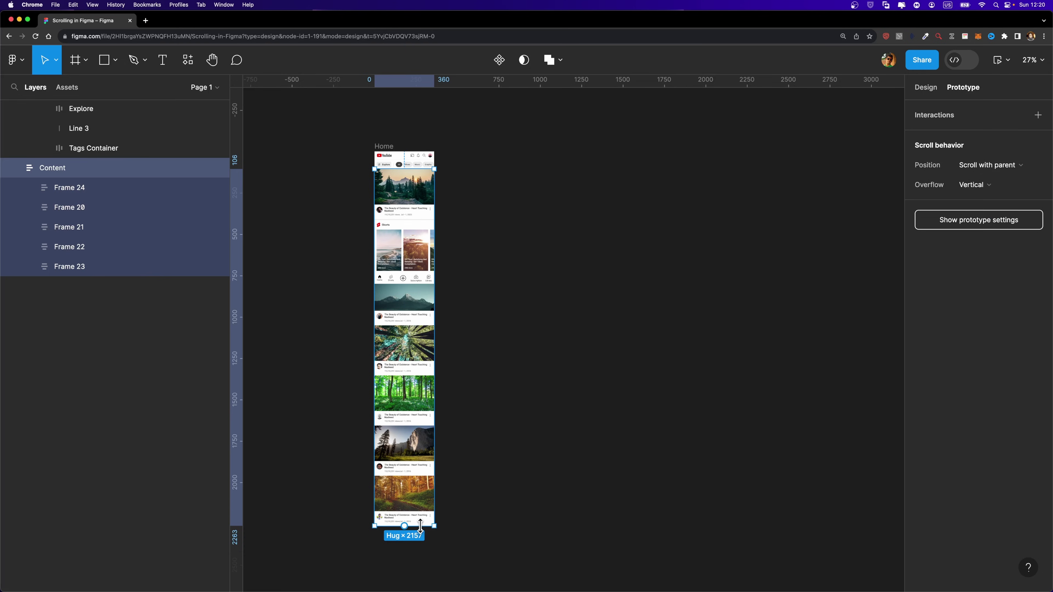
# - Shorten the Content frame to 694 tall and turn on Clip content
pyautogui.moveTo(420, 527); pyautogui.dragTo(429, 286)
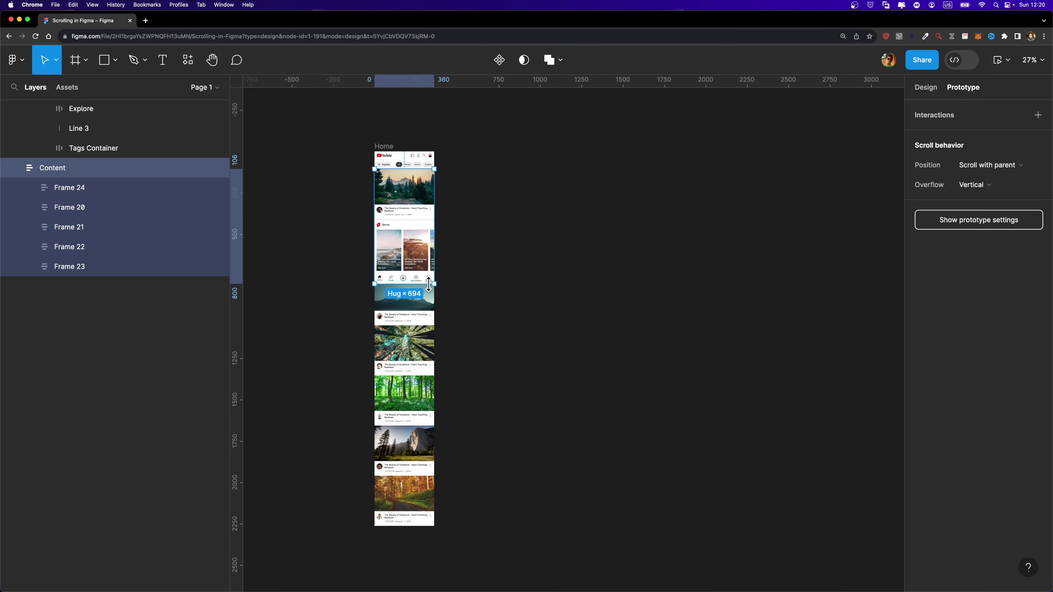
pyautogui.click(926, 88)
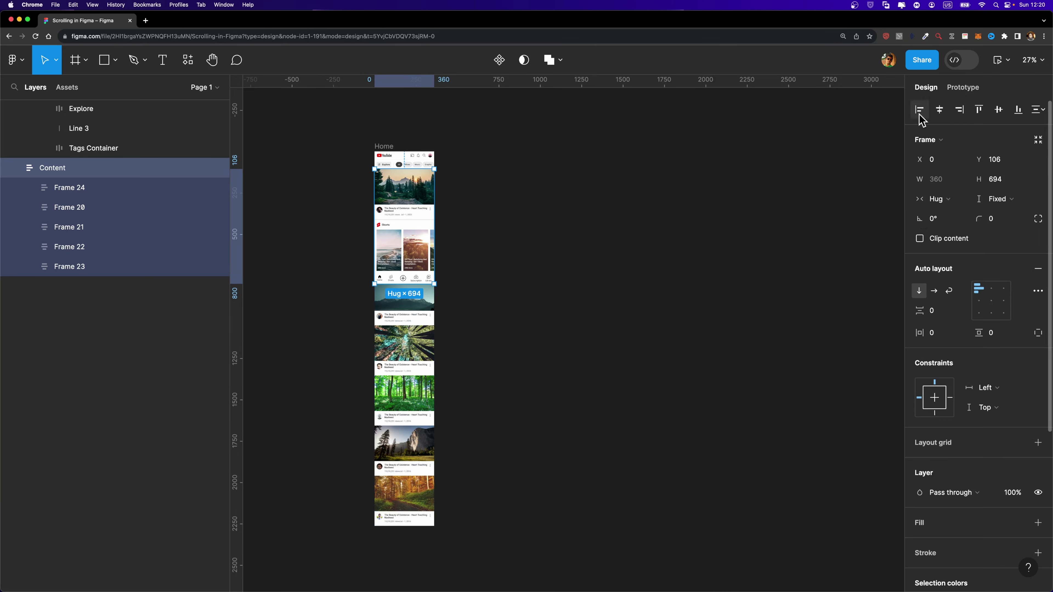
pyautogui.click(920, 239)
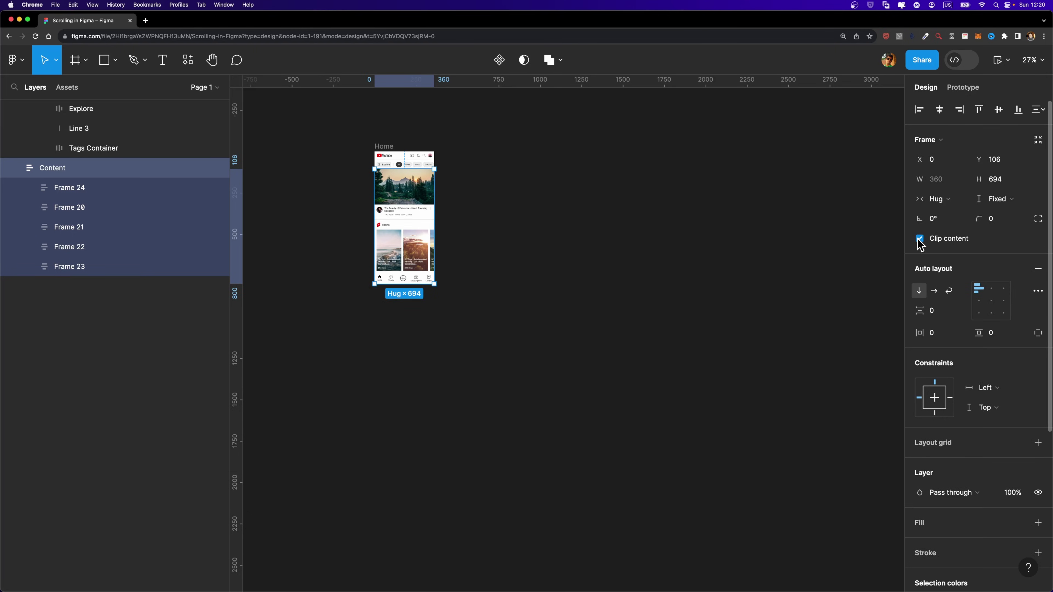
pyautogui.scroll(5, 367, 202)
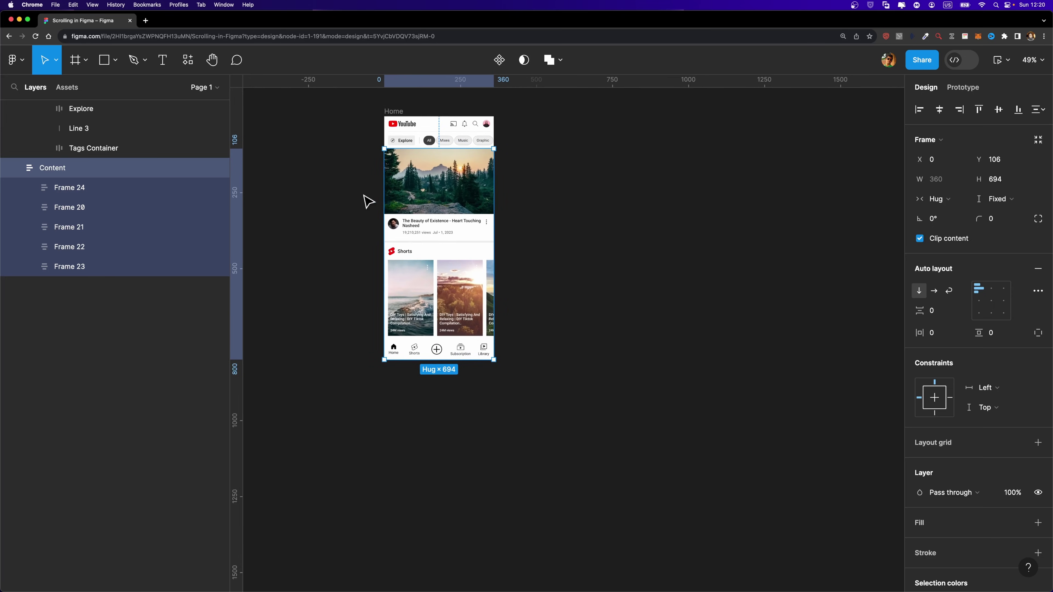
# - In the prototype preview, scroll the Home feed down and swipe the Shorts and tags rows sideways
pyautogui.scroll(2, 367, 202)
pyautogui.hotkey('shift', 'space')
pyautogui.scroll(-10, 305, 413)
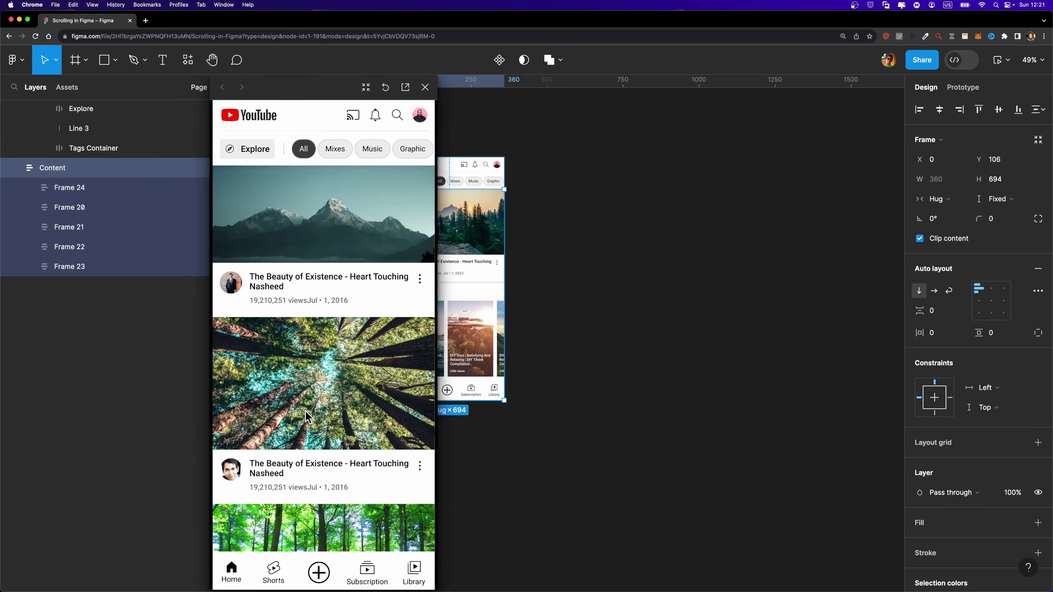
pyautogui.scroll(-15, 306, 413)
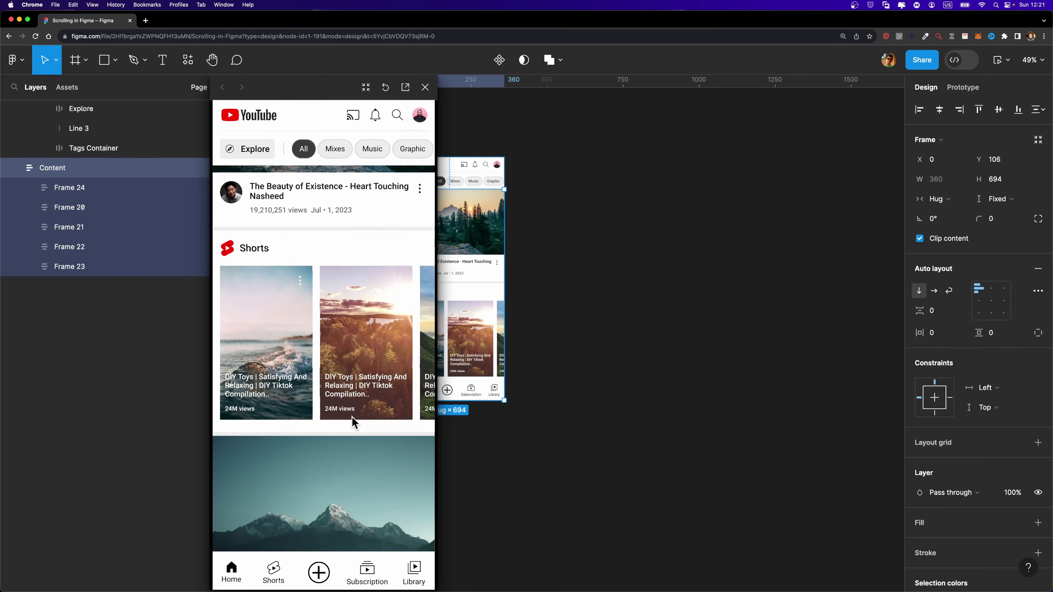
pyautogui.scroll(-3, 354, 406)
pyautogui.hscroll(5, 355, 392)
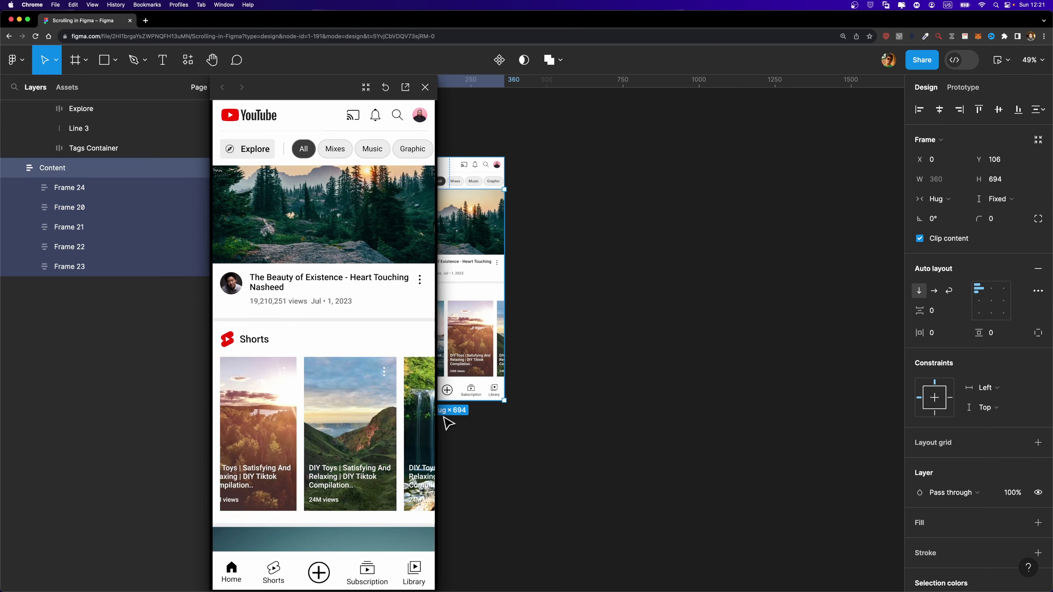
pyautogui.hscroll(-4, 327, 433)
pyautogui.hscroll(5, 323, 149)
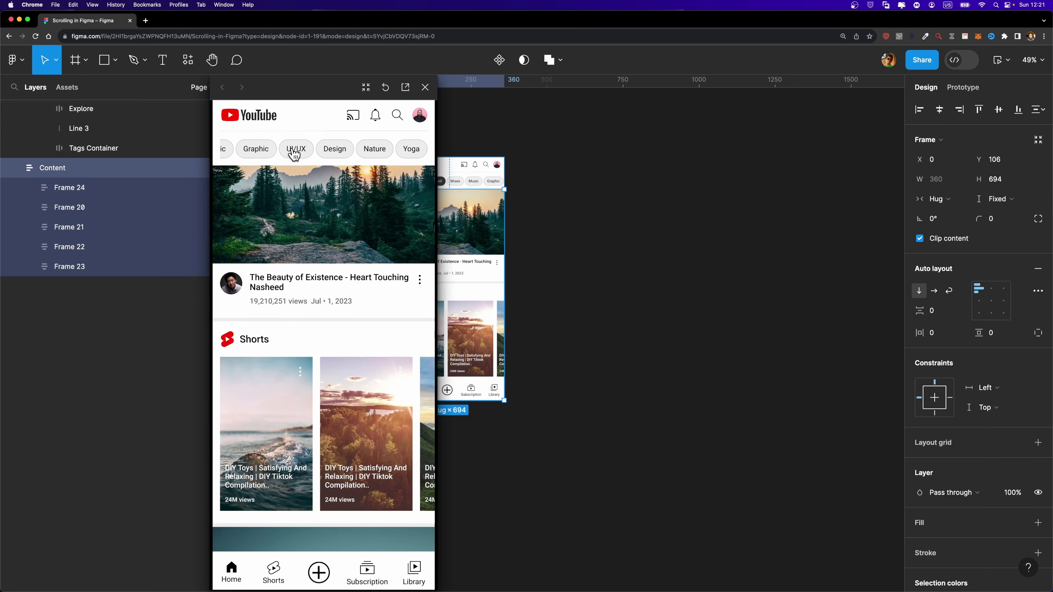